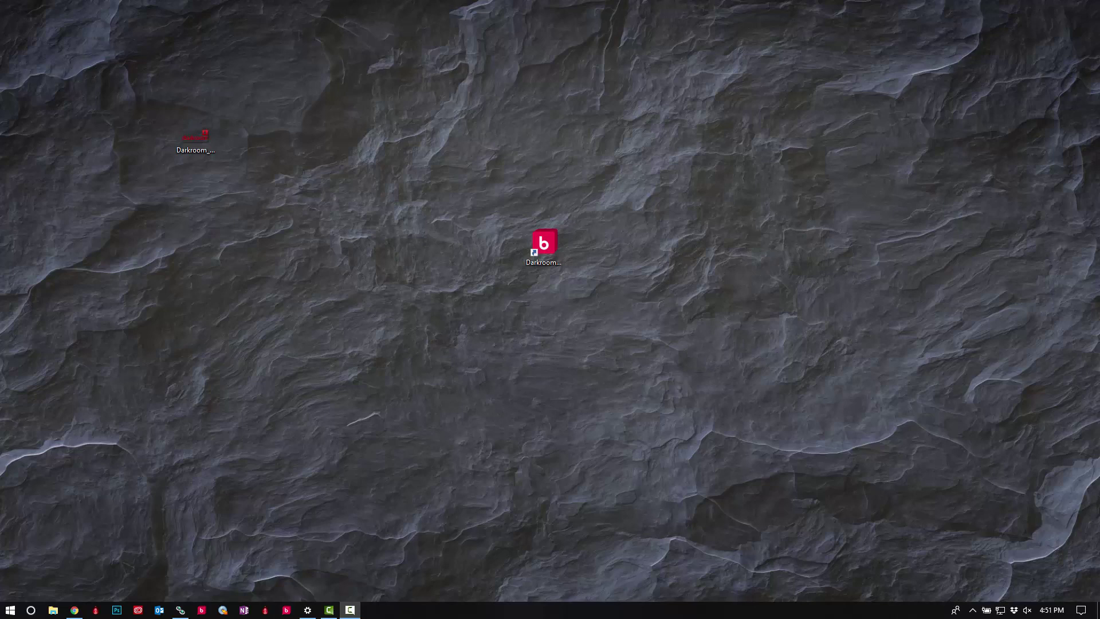
Launch Darkroom Booth from its desktop shortcut to show the sample event settings
{"action": "left_click", "coordinate": [544, 245]}
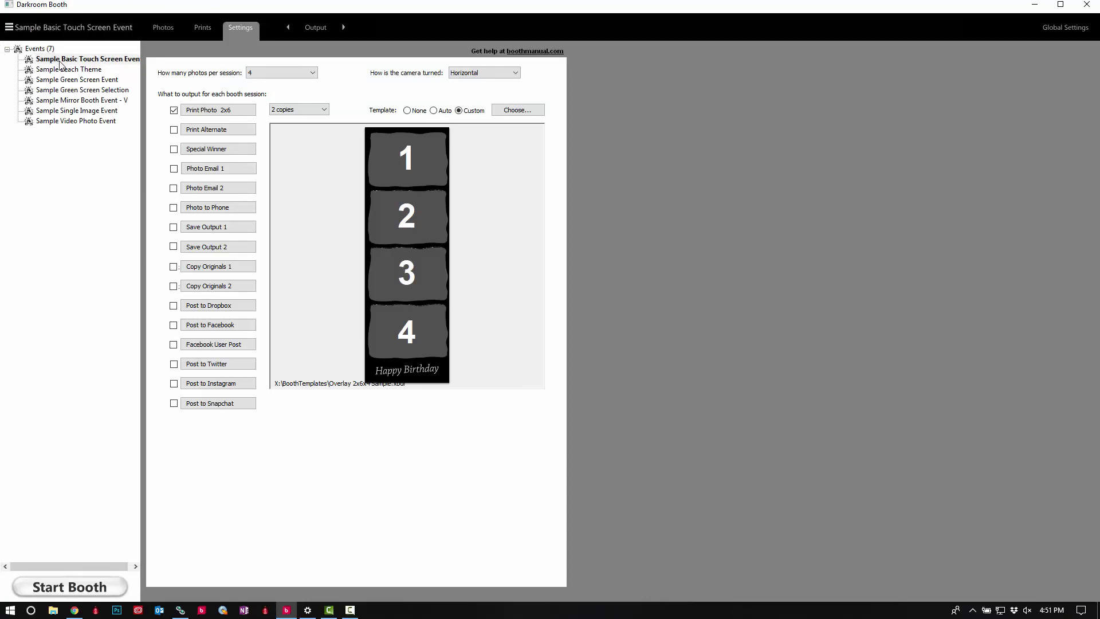
Create a new event named 'Demo' and begin choosing a custom print template for it
{"action": "left_click", "coordinate": [48, 33]}
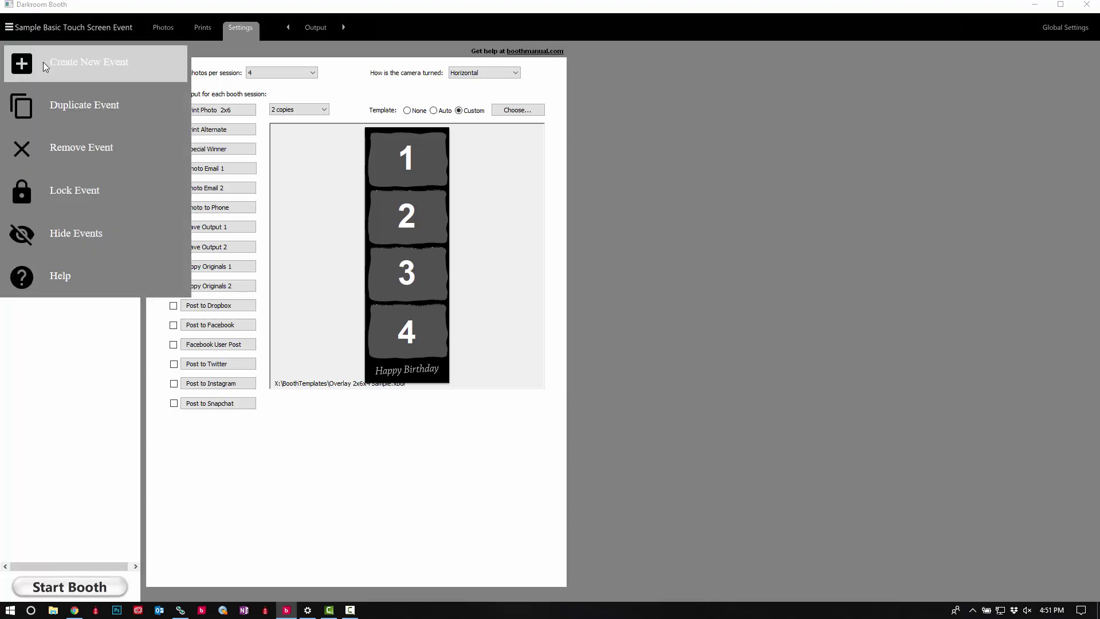
{"action": "left_click", "coordinate": [43, 62]}
{"action": "type", "text": "Demo"}
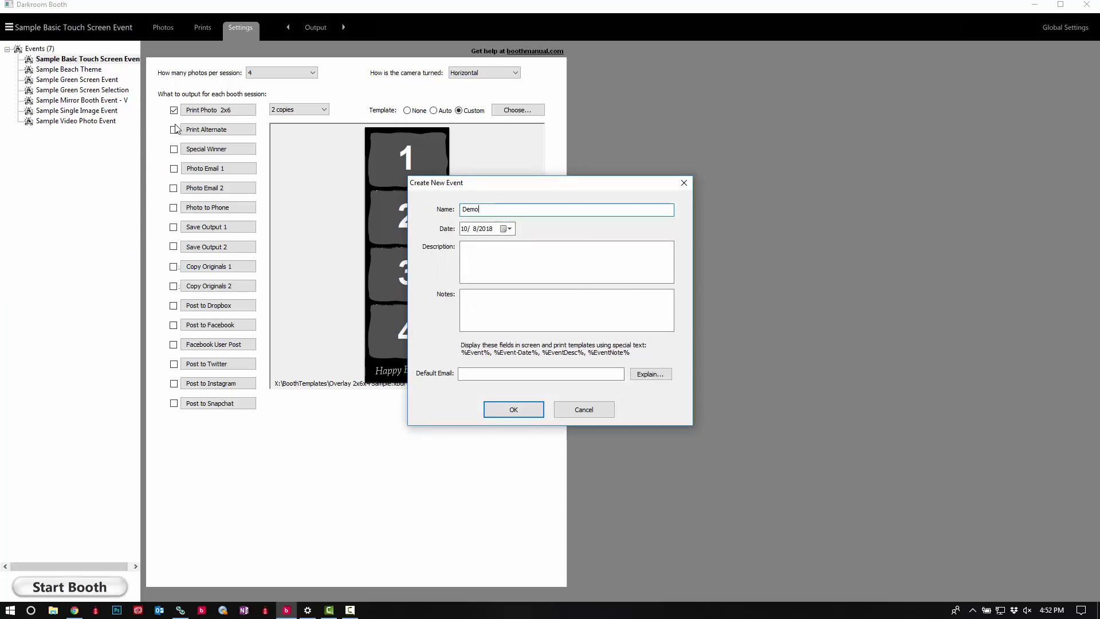
{"action": "left_click", "coordinate": [500, 411]}
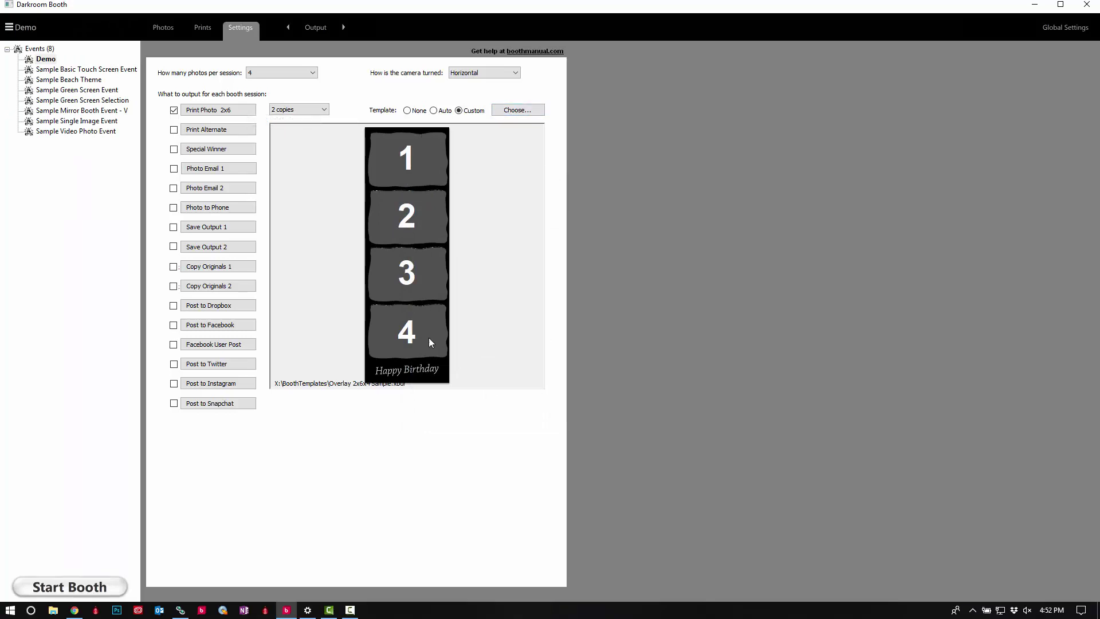
{"action": "left_click", "coordinate": [537, 111]}
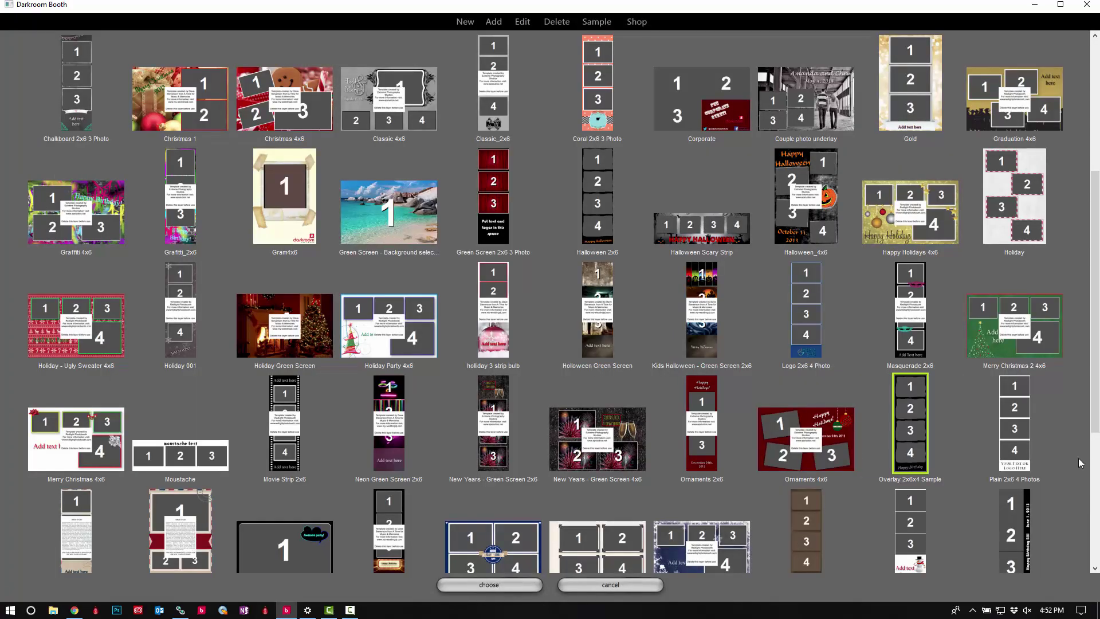
Open the Plain 2x6 4 Photos template and delete its 'Your Text or Logo Here' caption
{"action": "double_click", "coordinate": [1026, 438]}
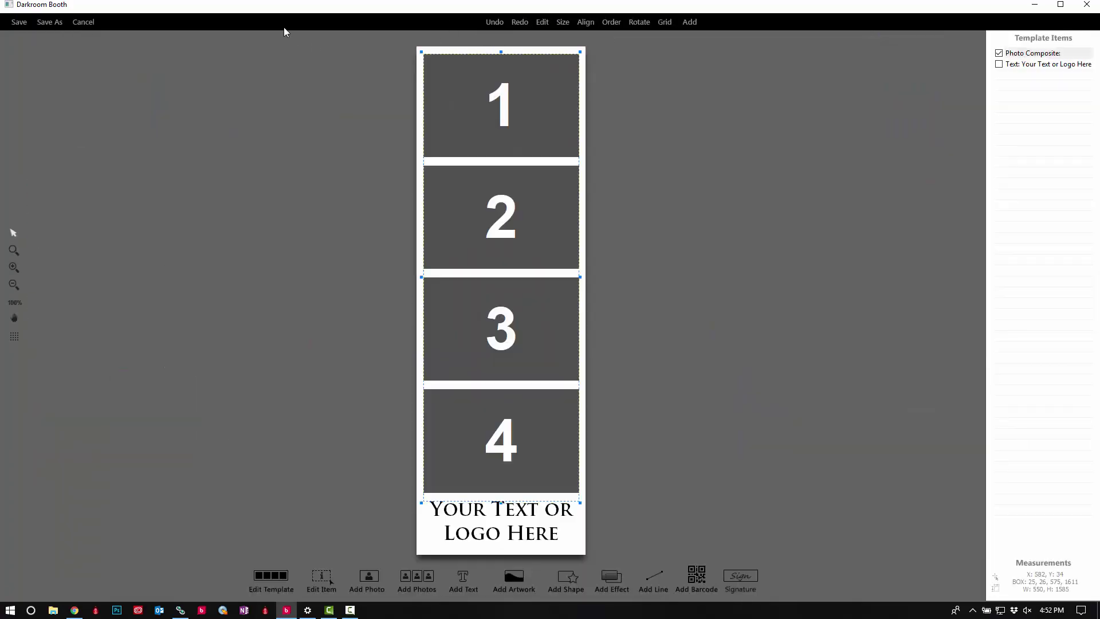
{"action": "left_click", "coordinate": [497, 510]}
{"action": "key", "text": "Delete"}
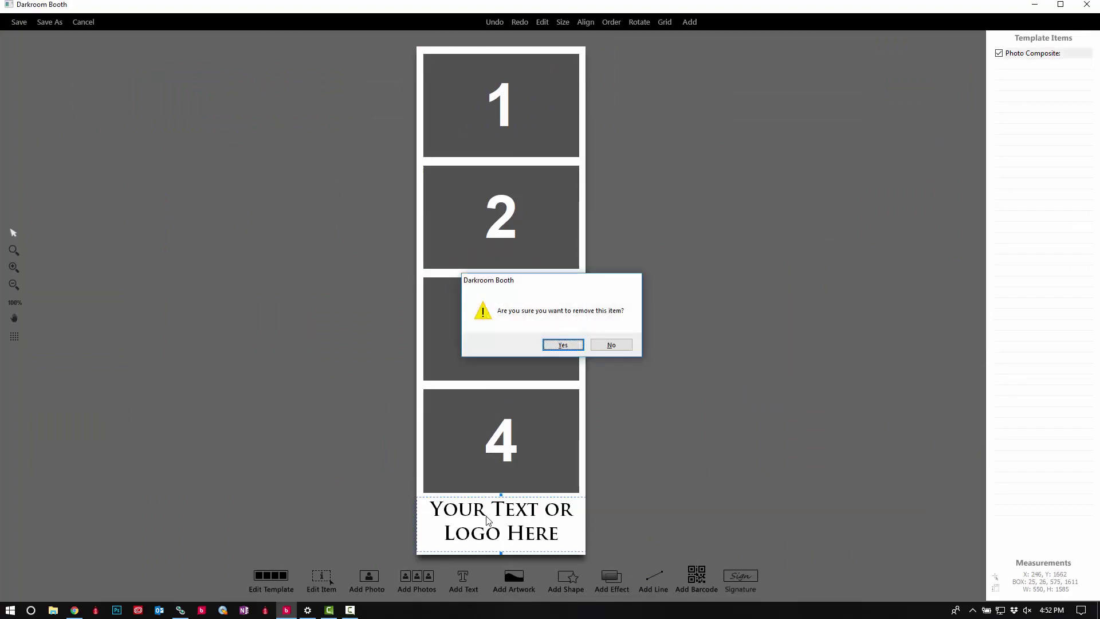
{"action": "key", "text": "Return"}
Set the photo composite to 3 rows and shorten the composite area
{"action": "double_click", "coordinate": [480, 455]}
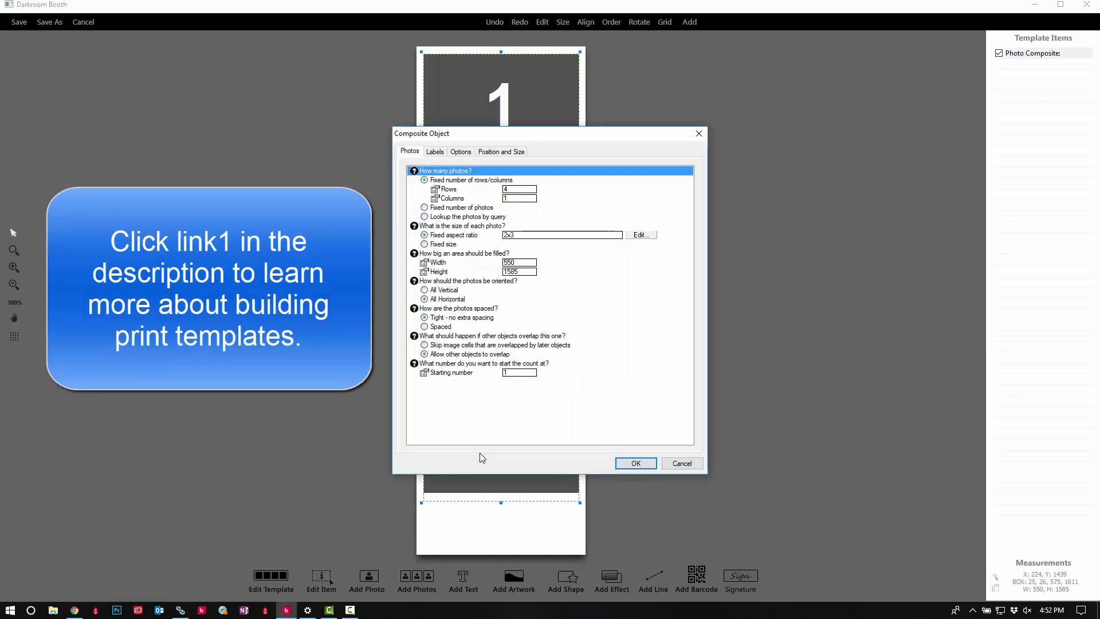
{"action": "left_click", "coordinate": [514, 191]}
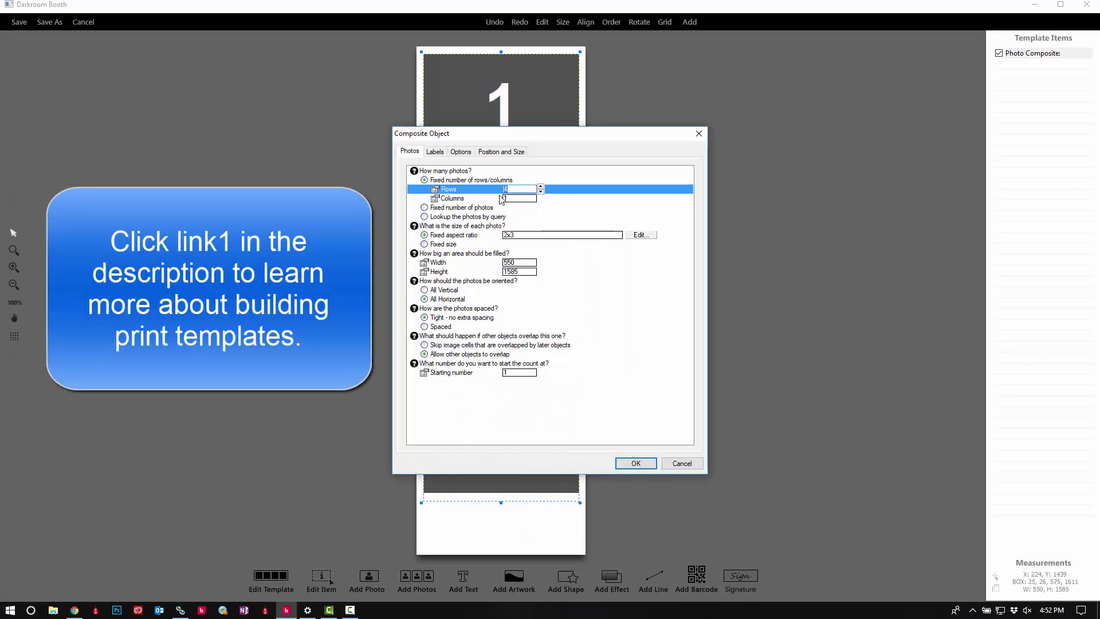
{"action": "type", "text": "3"}
{"action": "left_click", "coordinate": [636, 463]}
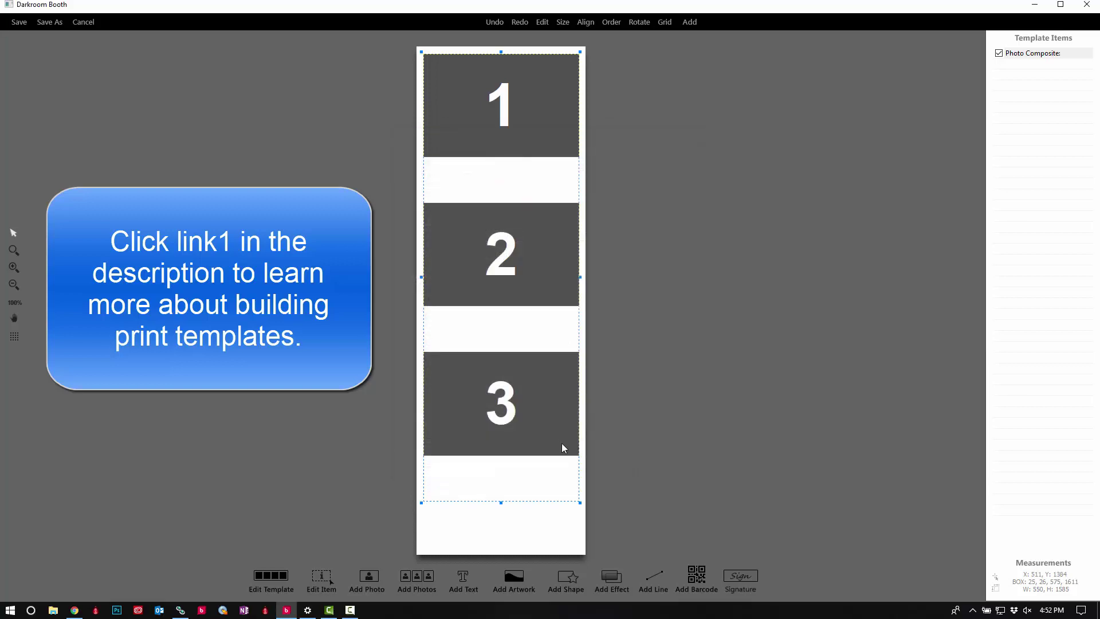
{"action": "left_click_drag", "start_coordinate": [501, 502], "coordinate": [506, 451]}
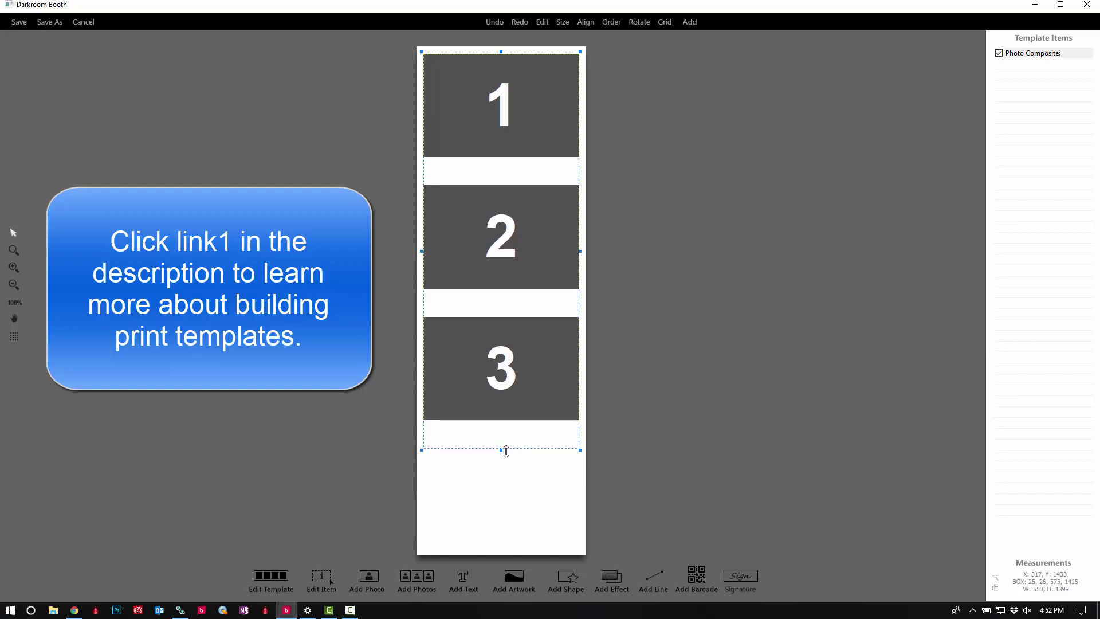
Give the composite an 8 x 10 Wall Picture aspect ratio and lengthen it to height 1494
{"action": "double_click", "coordinate": [493, 389]}
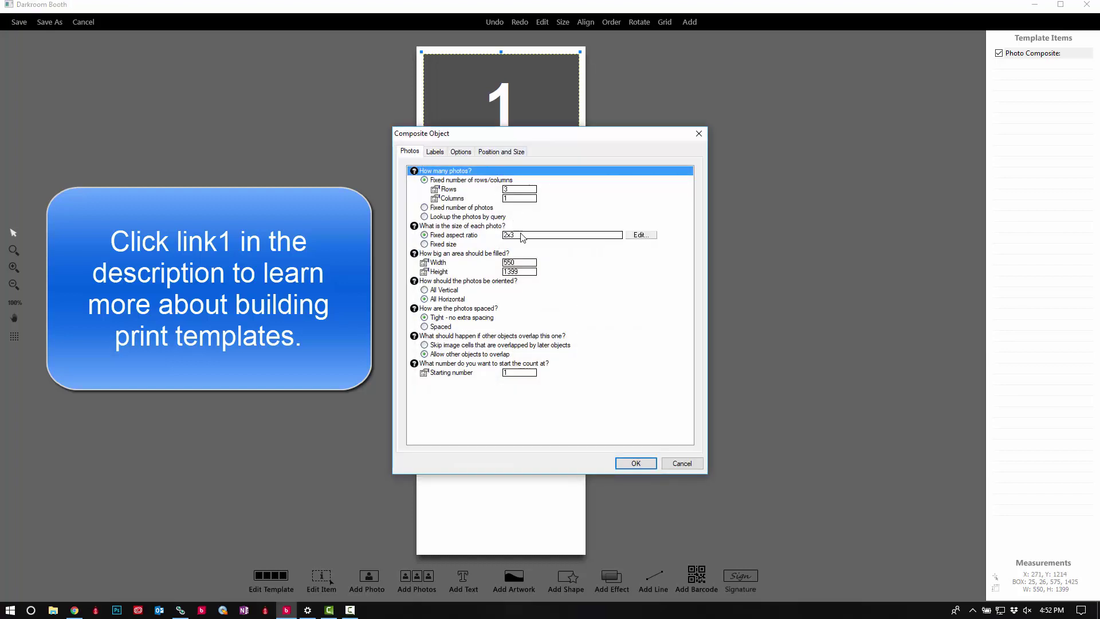
{"action": "left_click", "coordinate": [519, 239]}
{"action": "left_click", "coordinate": [564, 280]}
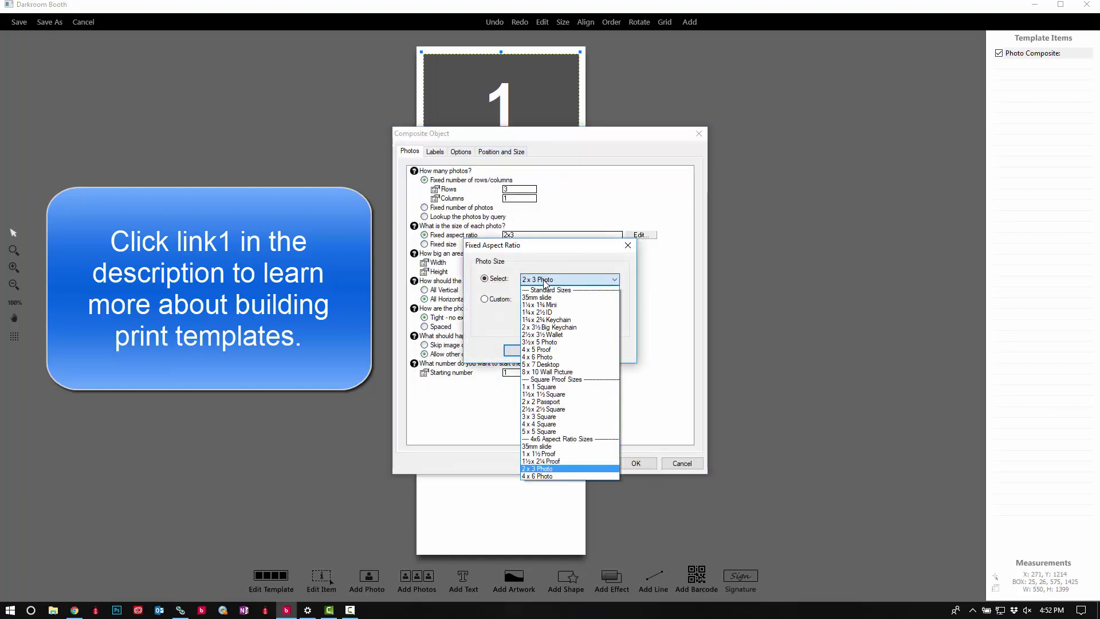
{"action": "left_click", "coordinate": [547, 371]}
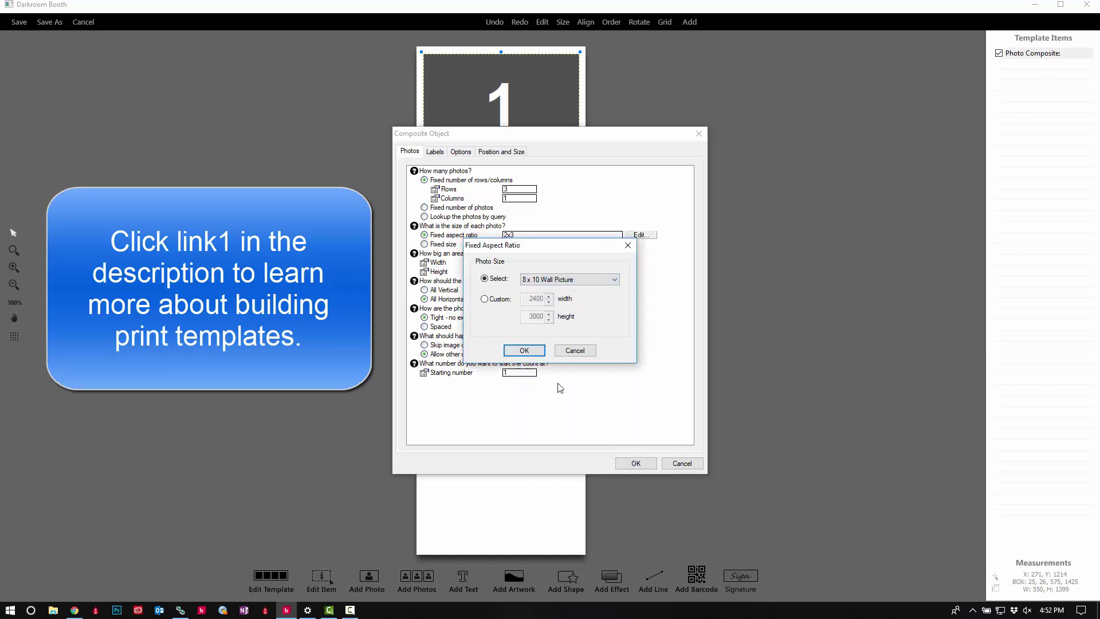
{"action": "key", "text": "Return"}
{"action": "left_click", "coordinate": [635, 463]}
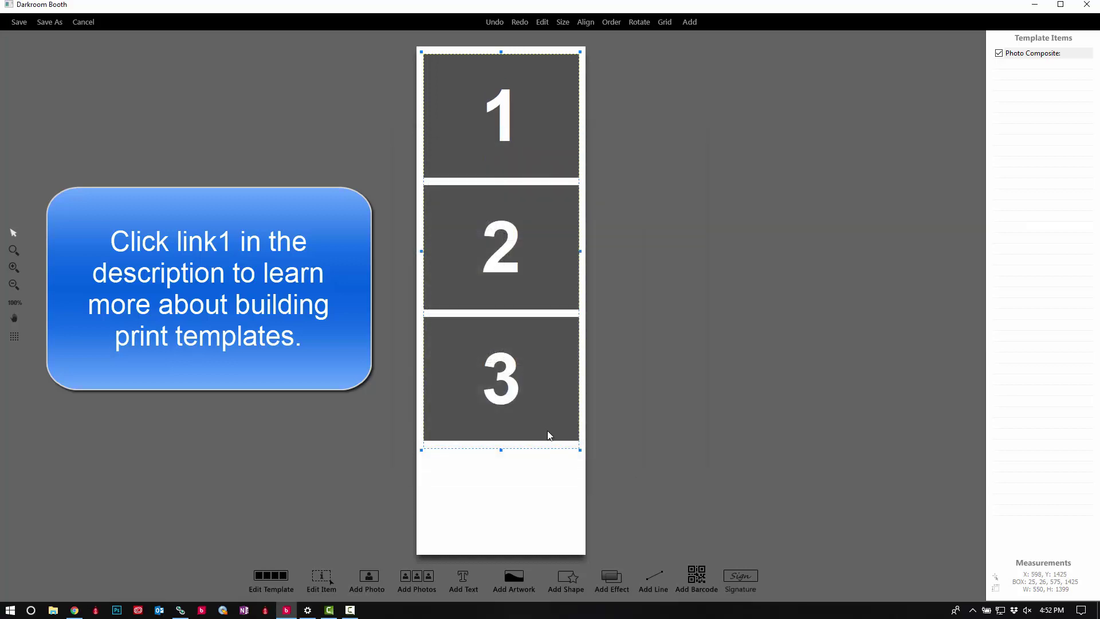
{"action": "left_click_drag", "start_coordinate": [503, 451], "coordinate": [503, 476]}
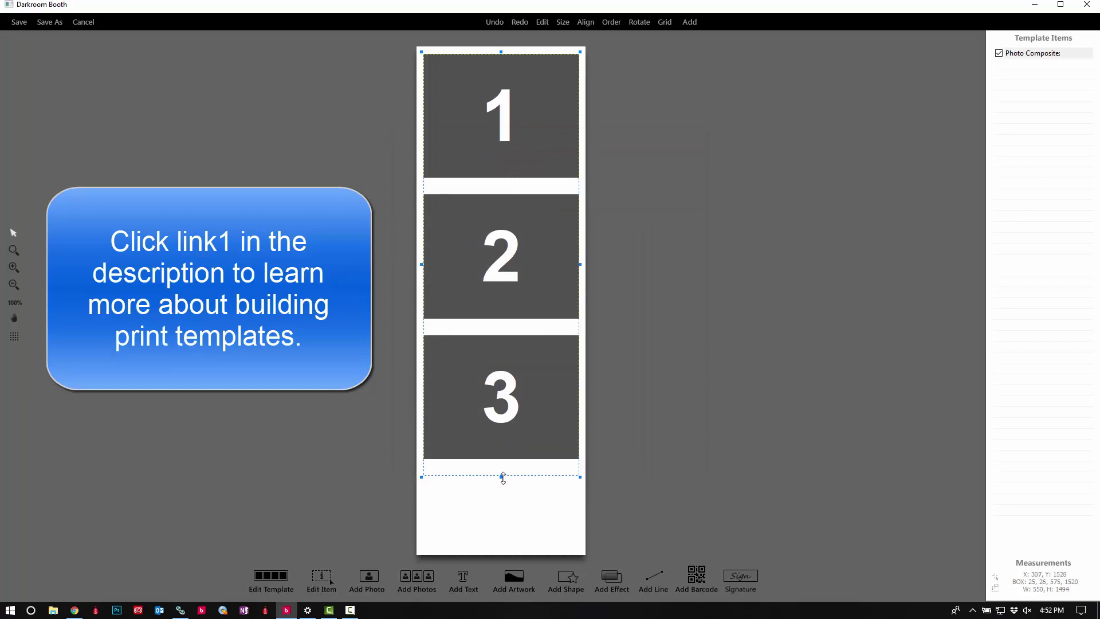
Add Darkroom_Software.png from the Desktop as artwork and place it below photo 3
{"action": "left_click", "coordinate": [508, 582]}
{"action": "left_click", "coordinate": [640, 188]}
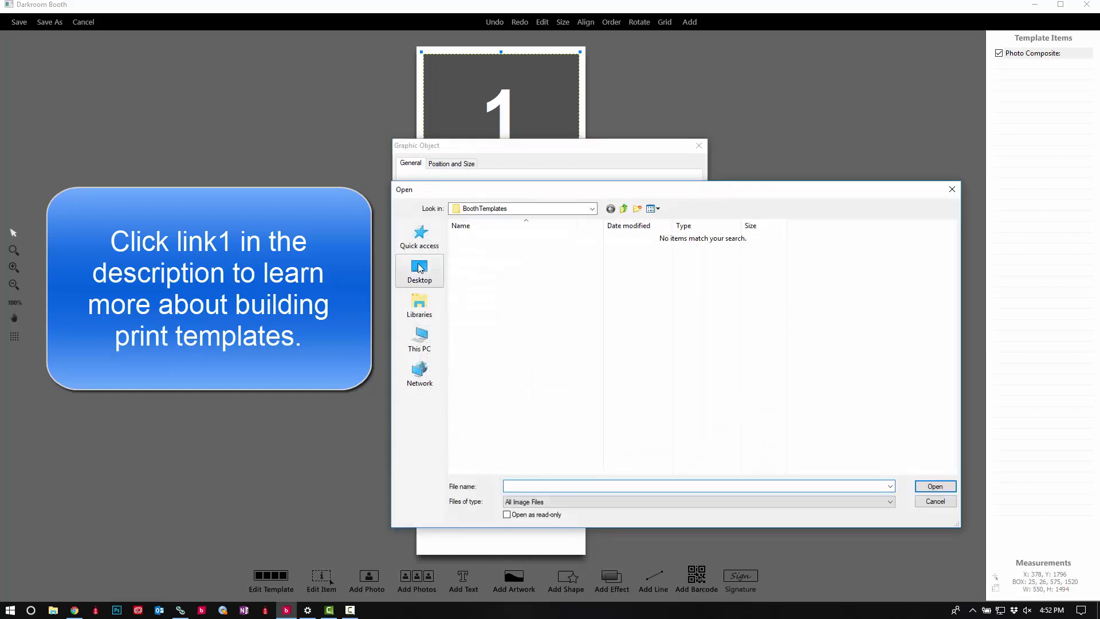
{"action": "left_click", "coordinate": [420, 268]}
{"action": "left_click", "coordinate": [513, 295]}
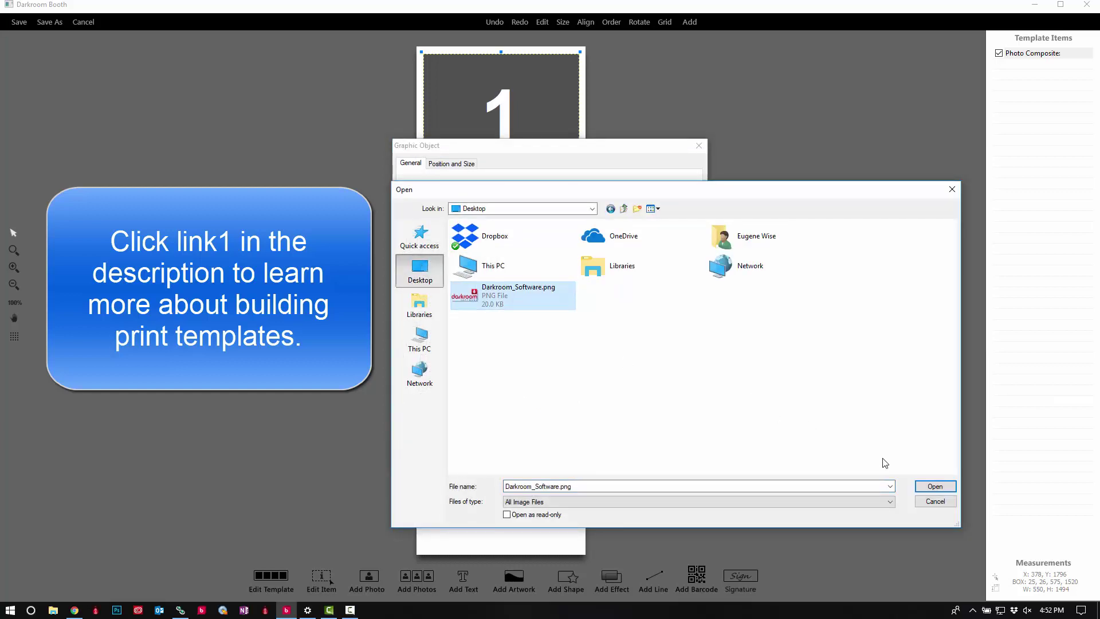
{"action": "left_click", "coordinate": [934, 486]}
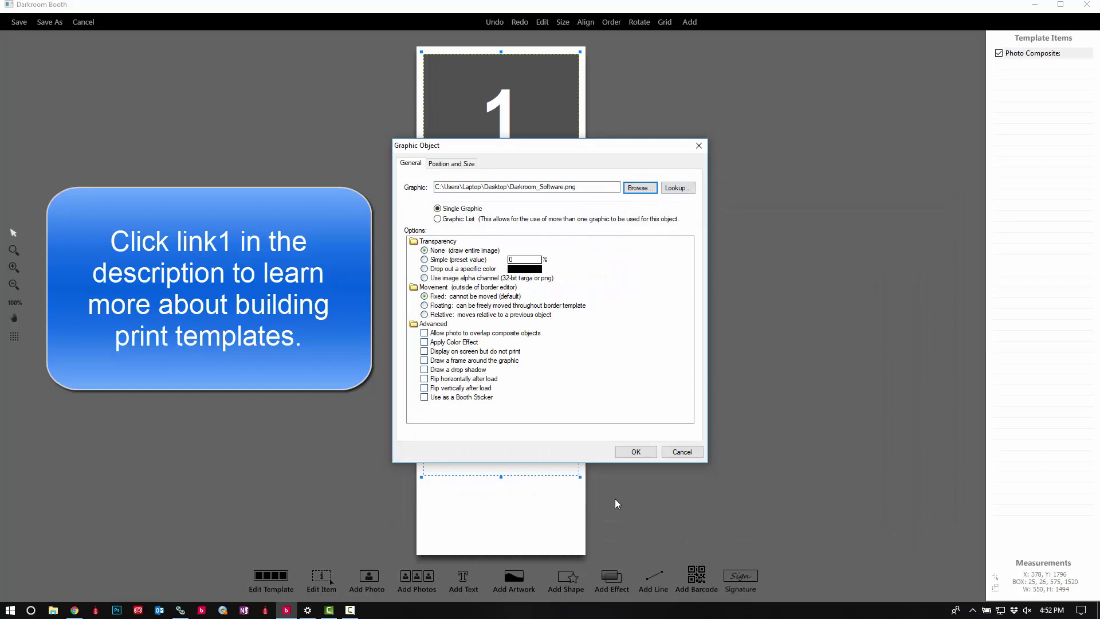
{"action": "left_click", "coordinate": [635, 452]}
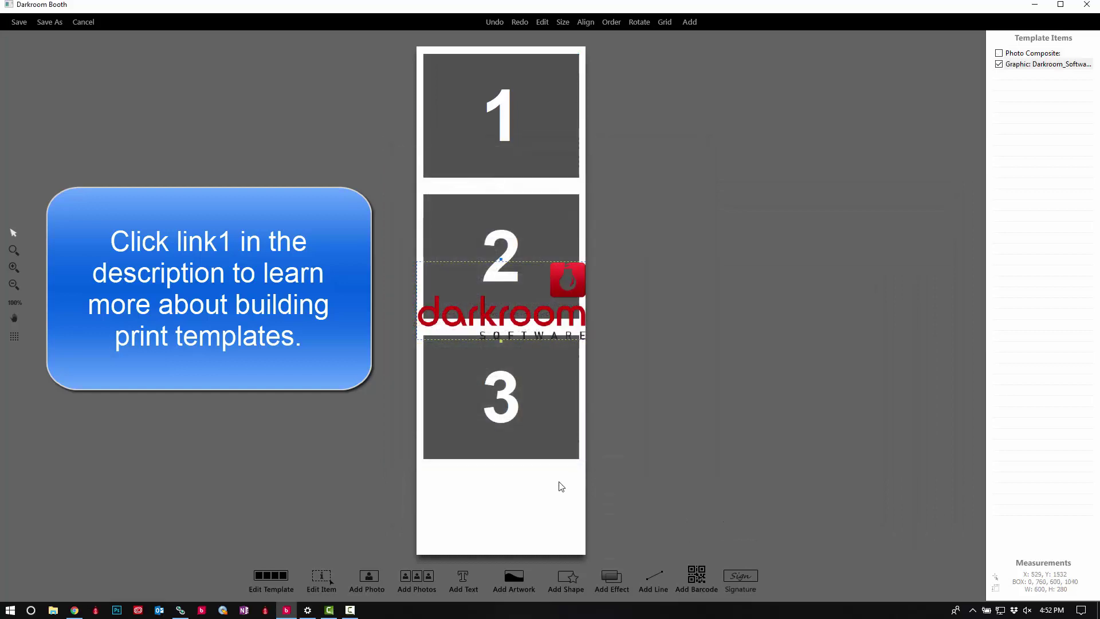
{"action": "left_click_drag", "start_coordinate": [513, 434], "coordinate": [502, 523]}
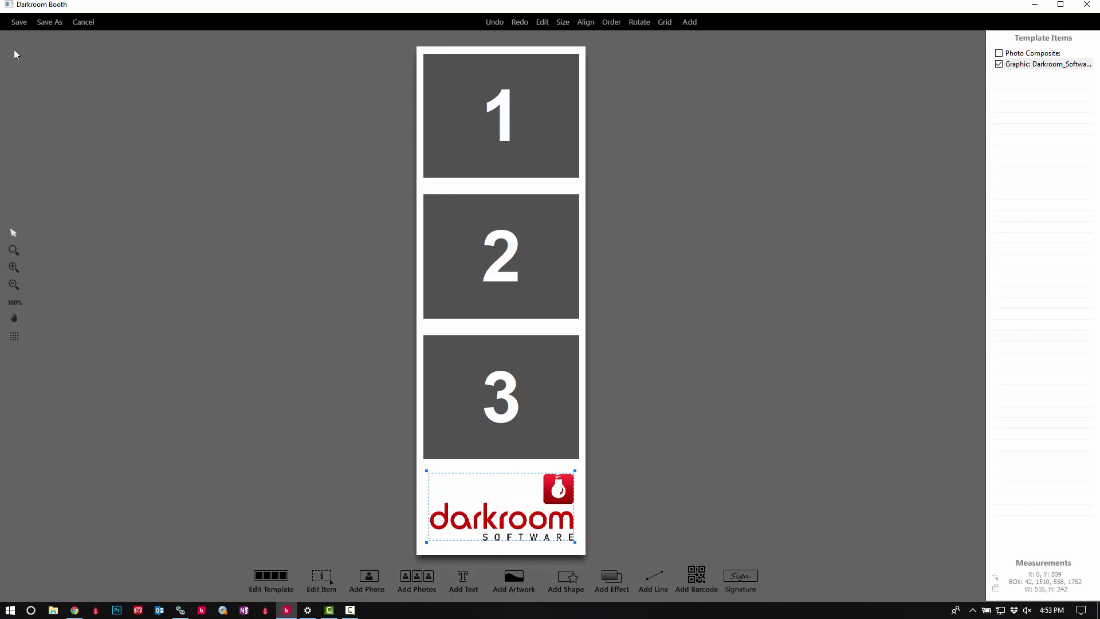
Save the strip as '1 new template 3pics' and choose it for the Demo event's prints
{"action": "left_click", "coordinate": [50, 22]}
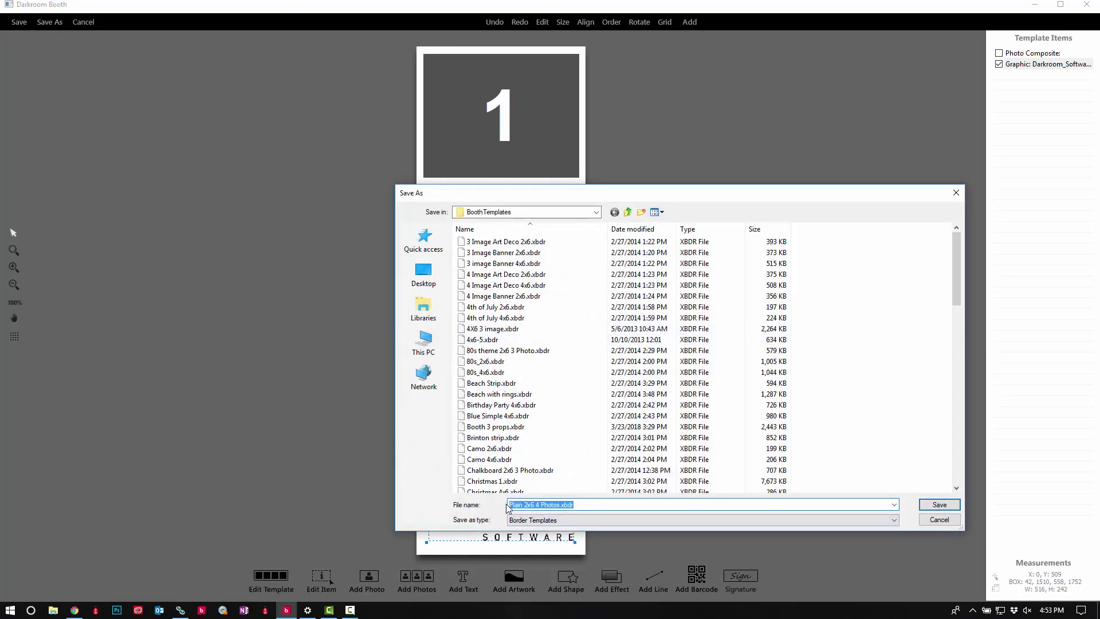
{"action": "left_click", "coordinate": [511, 506]}
{"action": "type", "text": "1"}
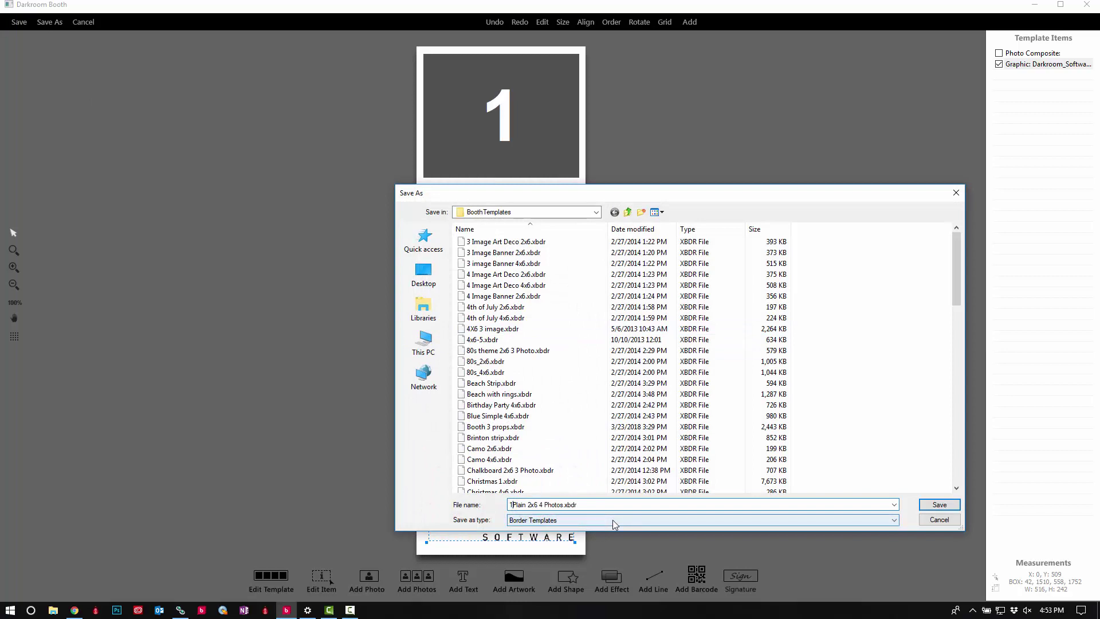
{"action": "key", "text": "shift+Right"}
{"action": "key", "text": "shift+Right"}
{"action": "key", "text": "shift+Right"}
{"action": "key", "text": "shift+Right"}
{"action": "key", "text": "shift+Right"}
{"action": "key", "text": "shift+Right"}
{"action": "key", "text": "shift+Right"}
{"action": "key", "text": "shift+Right"}
{"action": "key", "text": "shift+Right"}
{"action": "key", "text": "shift+Right"}
{"action": "key", "text": "shift+Right"}
{"action": "key", "text": "shift+Right"}
{"action": "type", "text": "new template 3pics"}
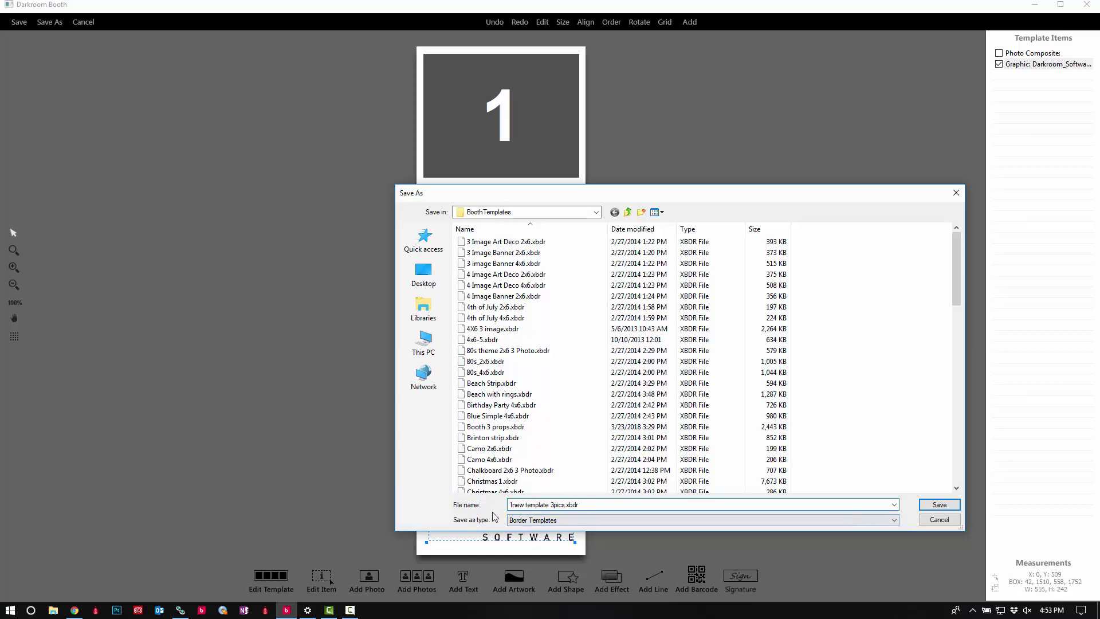
{"action": "left_click", "coordinate": [511, 505]}
{"action": "left_click", "coordinate": [929, 506]}
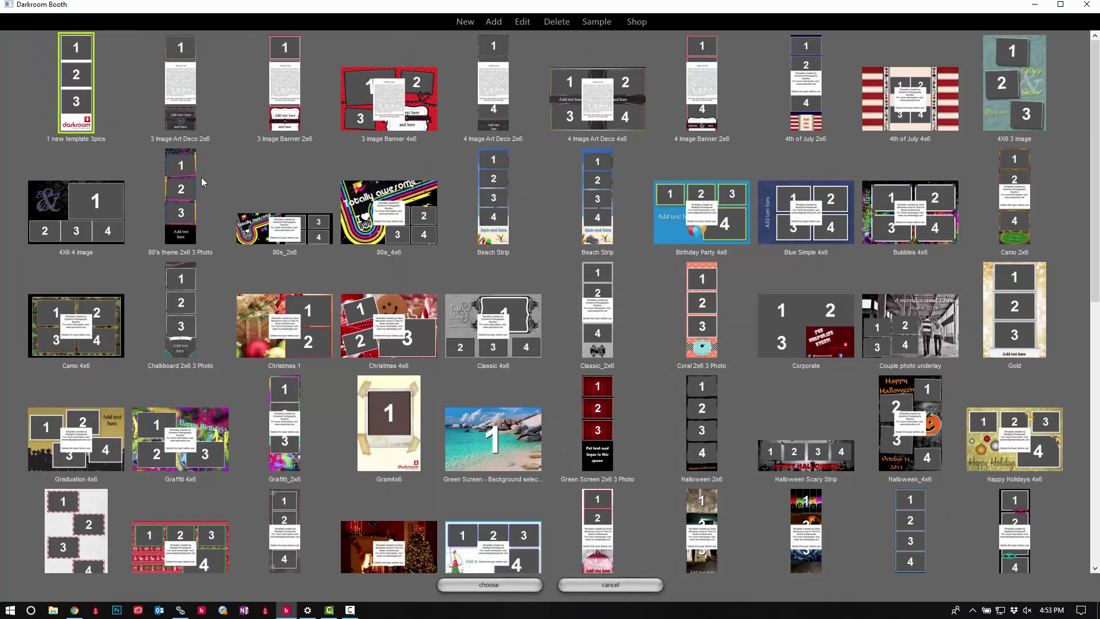
{"action": "left_click", "coordinate": [487, 583]}
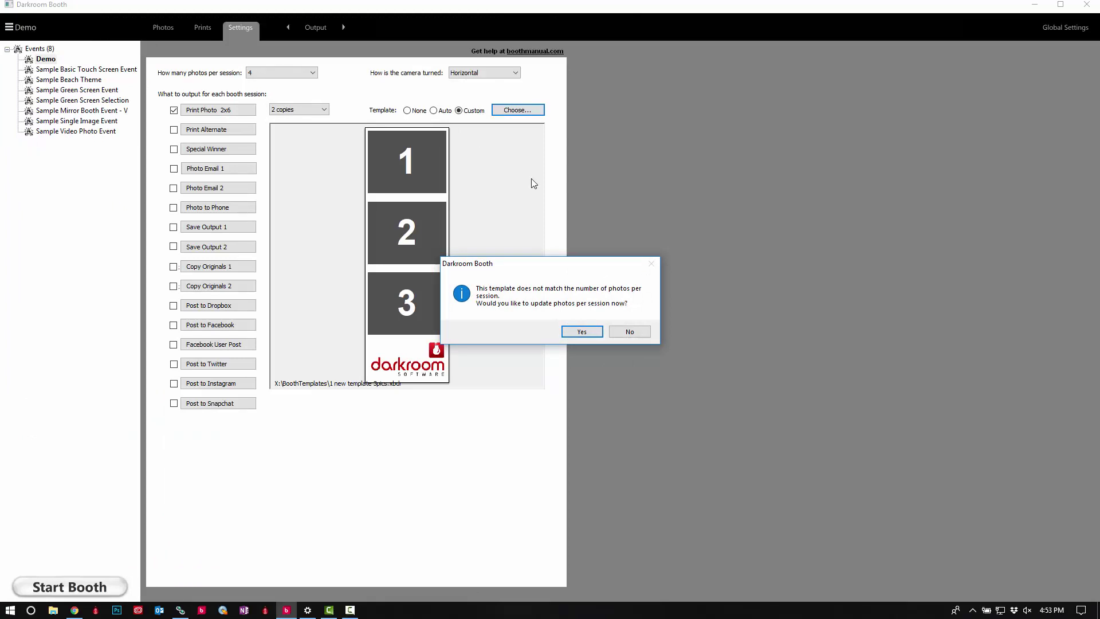
Accept 3 photos per session to match the template, then go to the Screens settings
{"action": "left_click", "coordinate": [580, 333]}
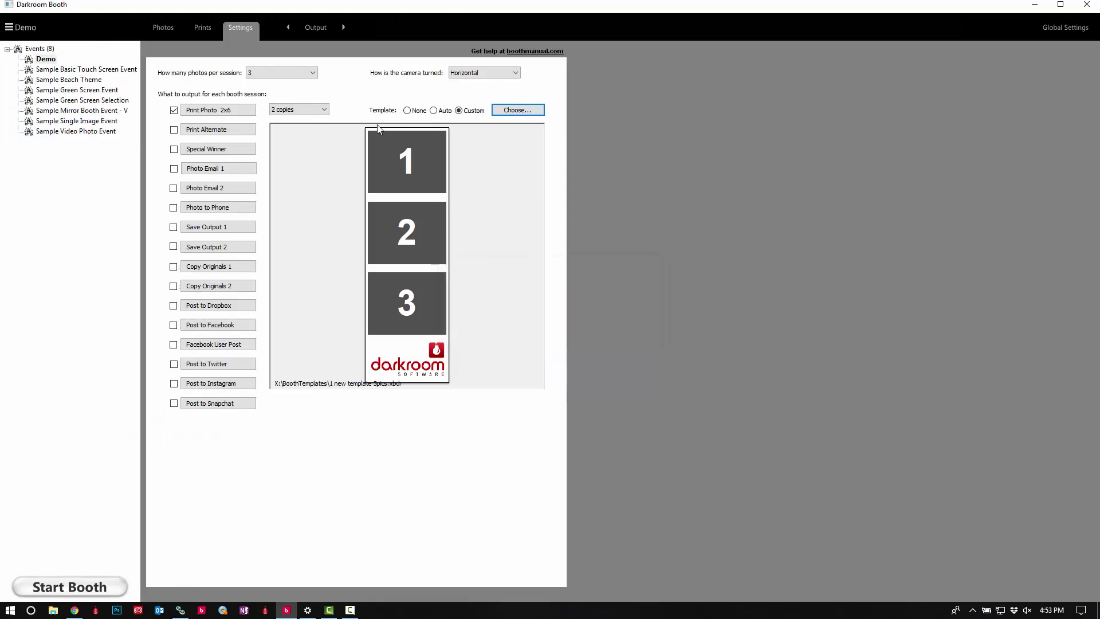
{"action": "left_click", "coordinate": [319, 28]}
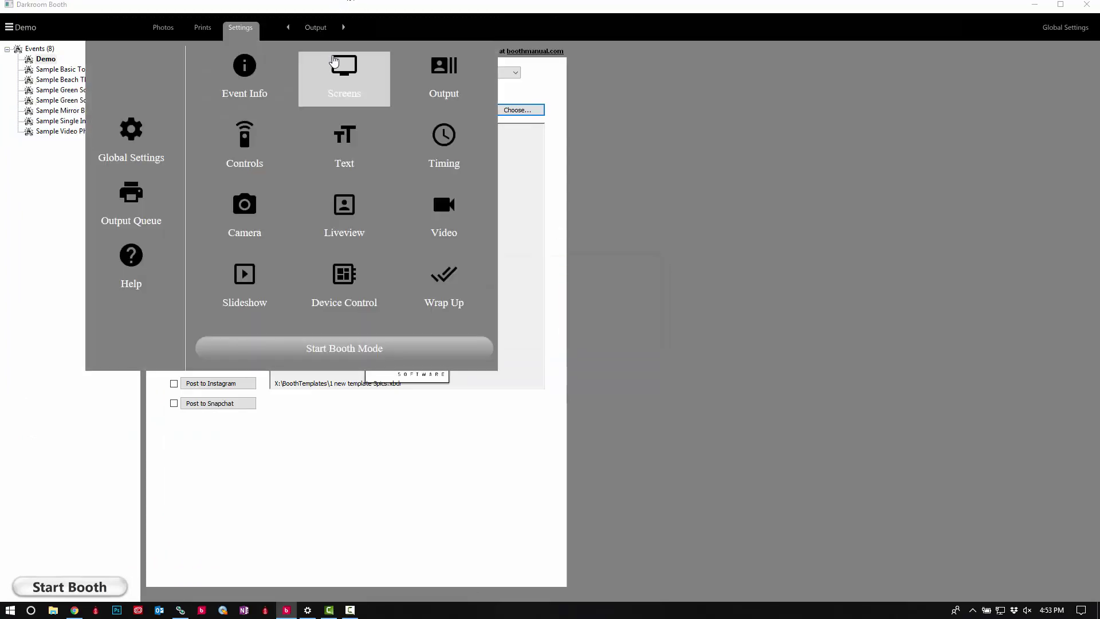
{"action": "left_click", "coordinate": [341, 74]}
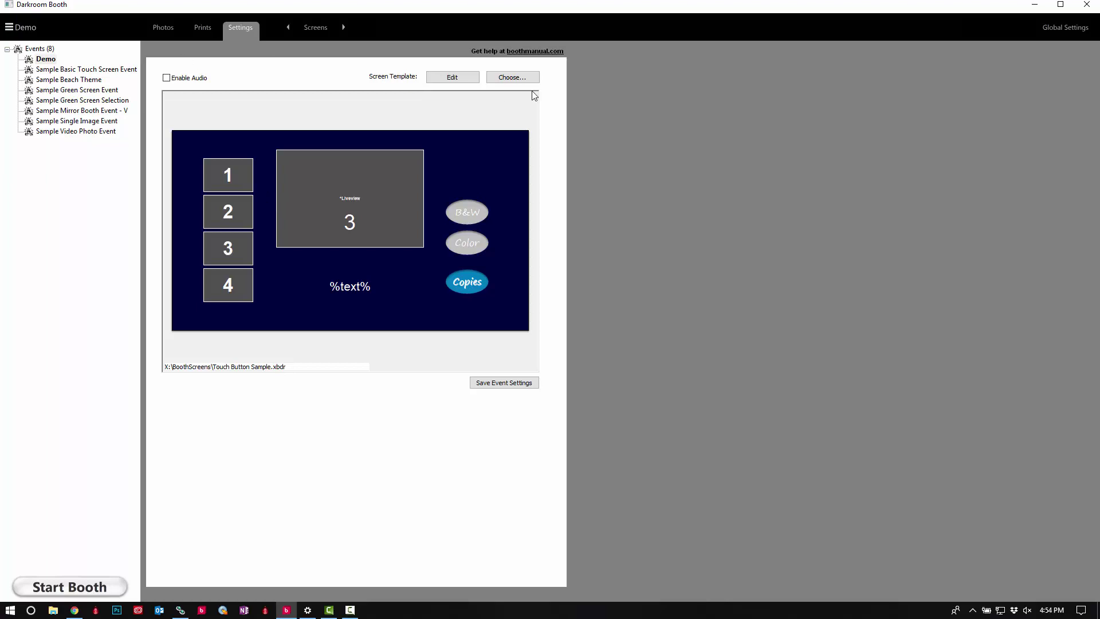
Make the touch-screen %countdown% text orange with font size 200
{"action": "left_click", "coordinate": [453, 79]}
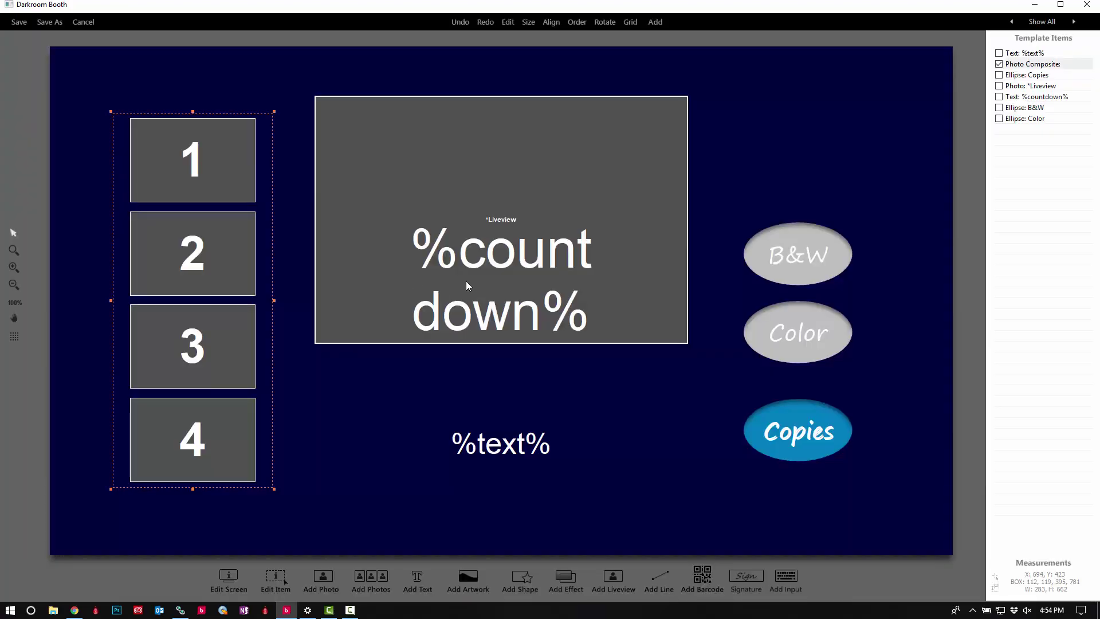
{"action": "double_click", "coordinate": [515, 264]}
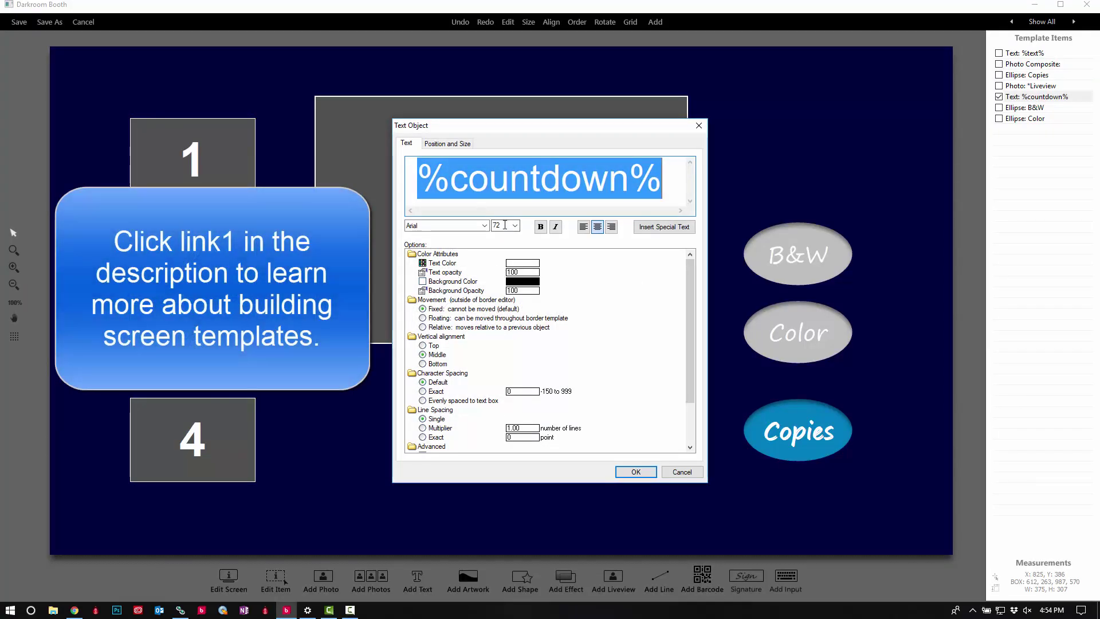
{"action": "left_click", "coordinate": [529, 264]}
{"action": "left_click", "coordinate": [449, 242]}
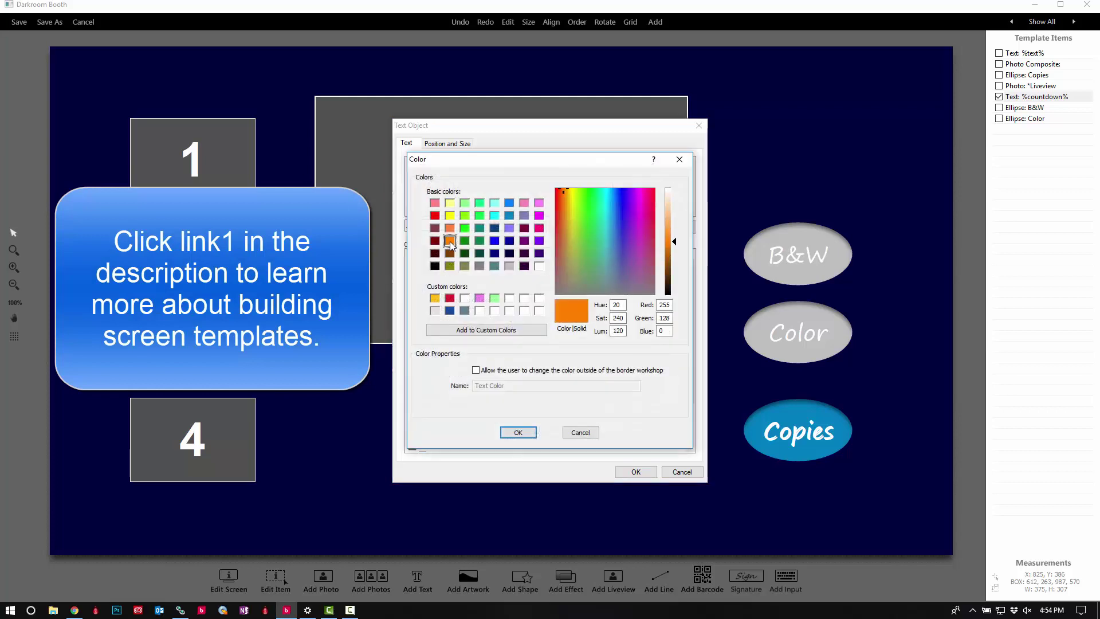
{"action": "left_click", "coordinate": [518, 433]}
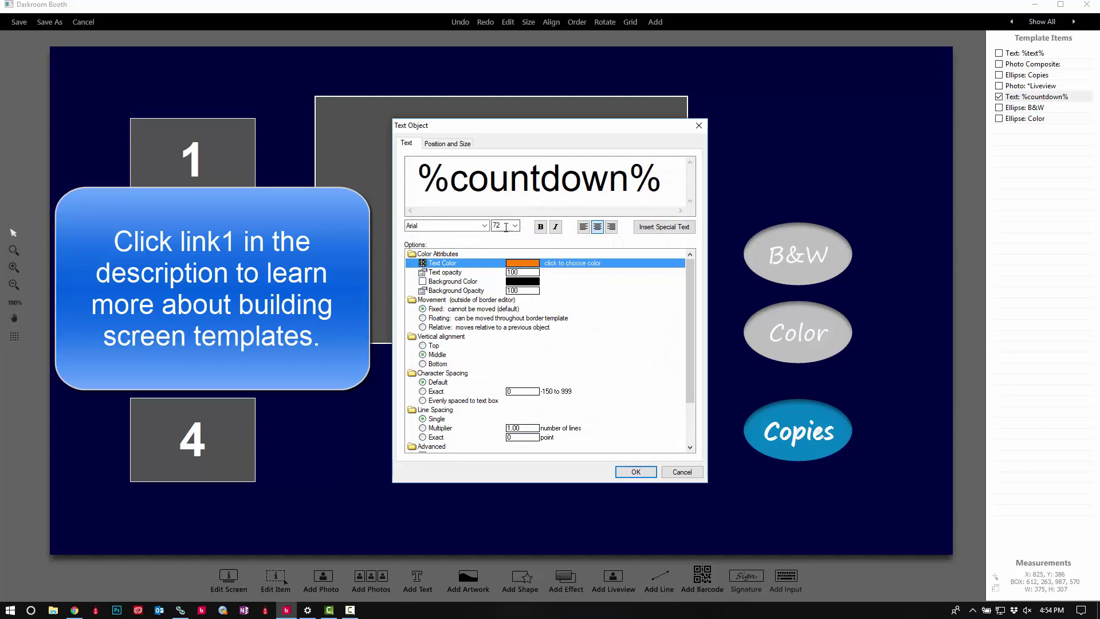
{"action": "left_click", "coordinate": [496, 225]}
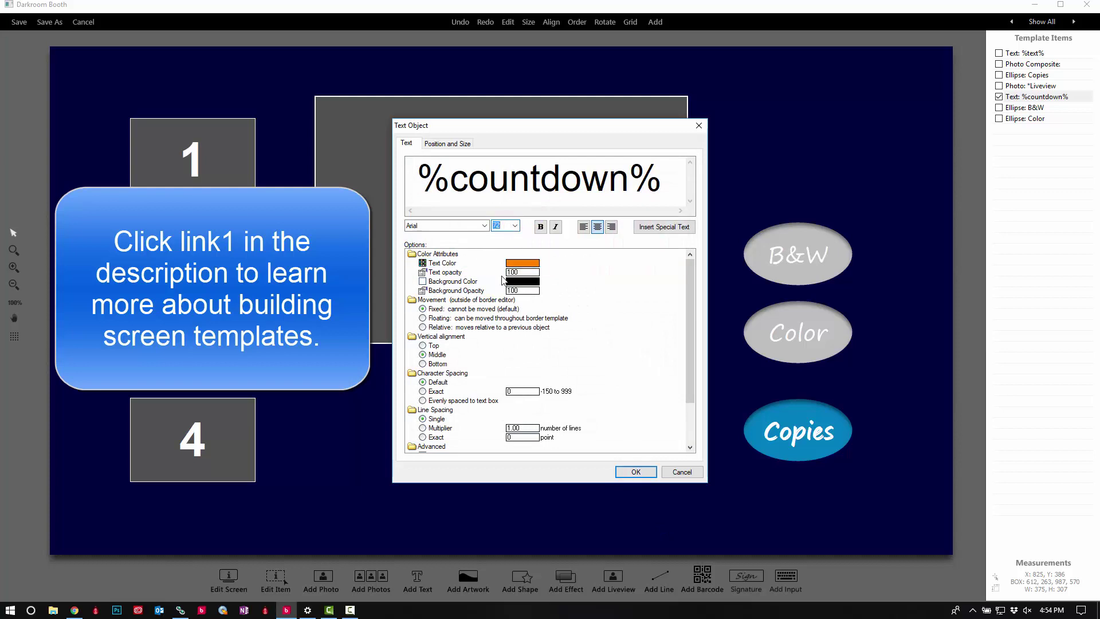
{"action": "type", "text": "200"}
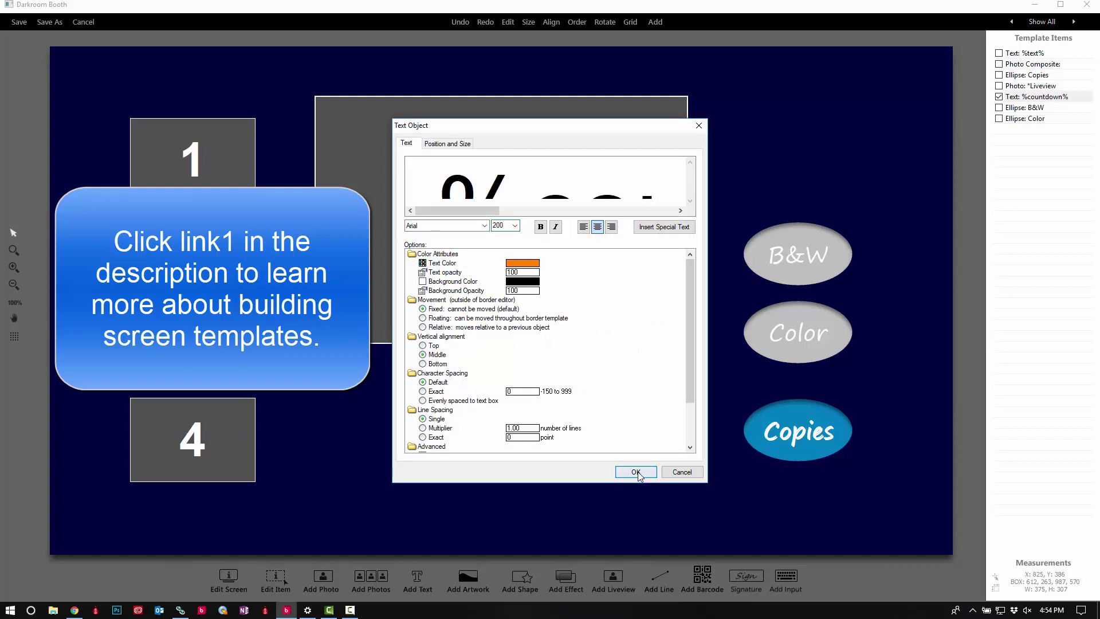
{"action": "left_click", "coordinate": [635, 471]}
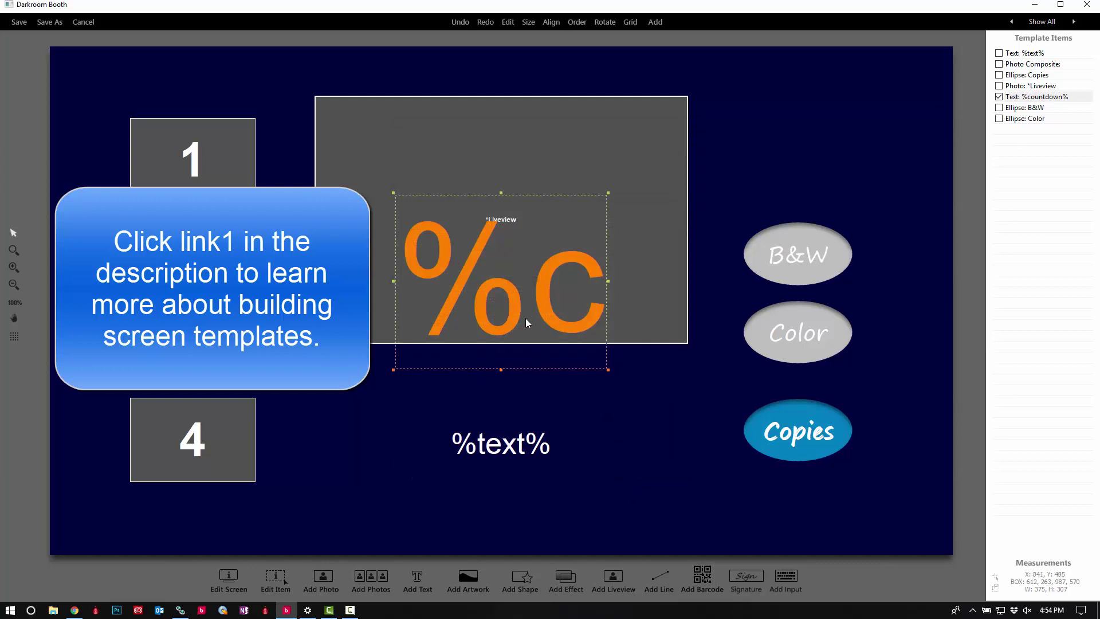
Duplicate the B&W button above itself as a 'Sepia' button running the Sepia command
{"action": "left_click", "coordinate": [773, 258]}
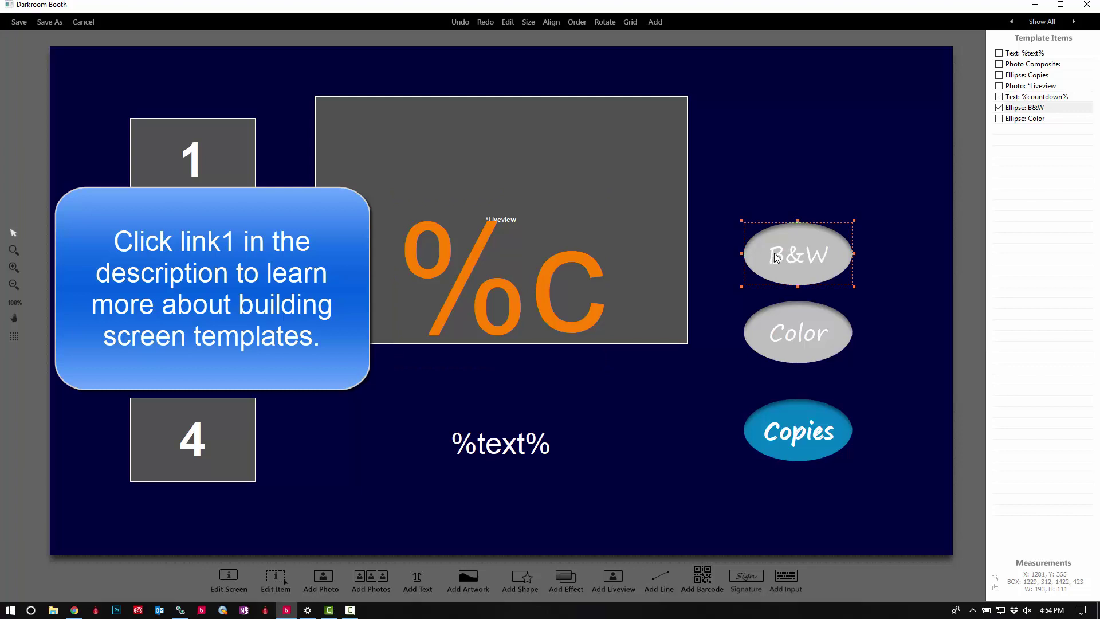
{"action": "key", "text": "ctrl+v"}
{"action": "left_click_drag", "start_coordinate": [794, 245], "coordinate": [793, 176]}
{"action": "double_click", "coordinate": [793, 176]}
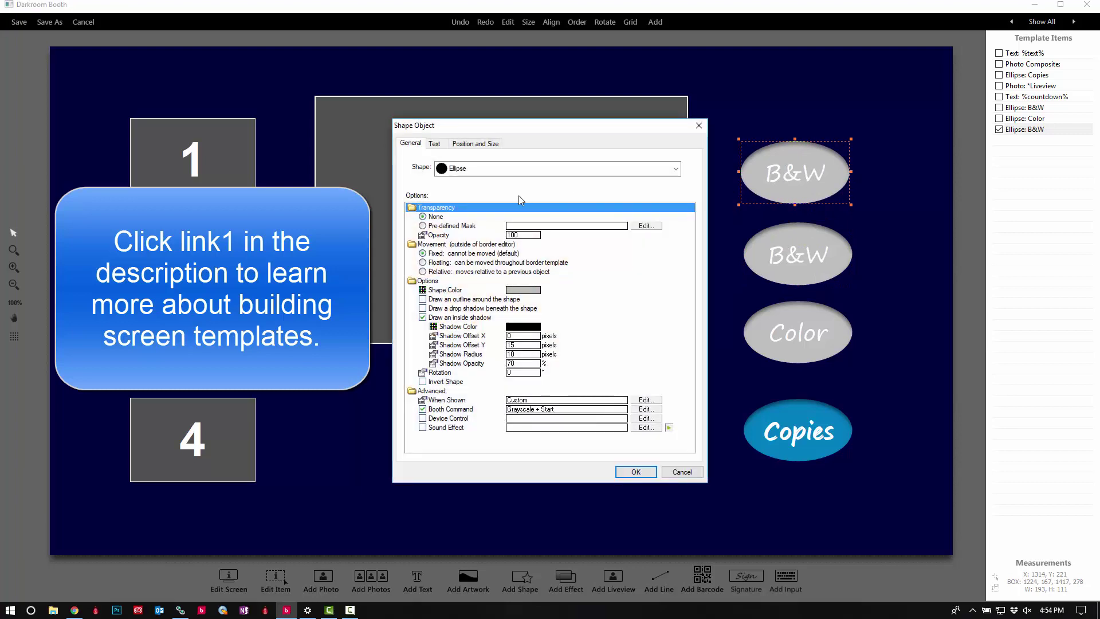
{"action": "left_click", "coordinate": [555, 410]}
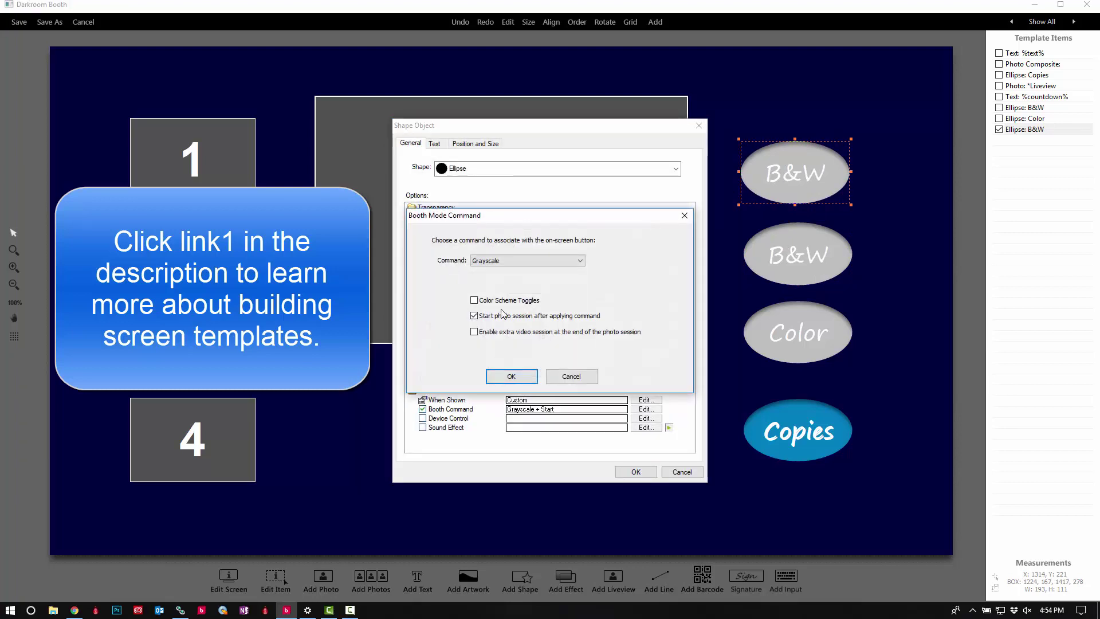
{"action": "left_click", "coordinate": [505, 262]}
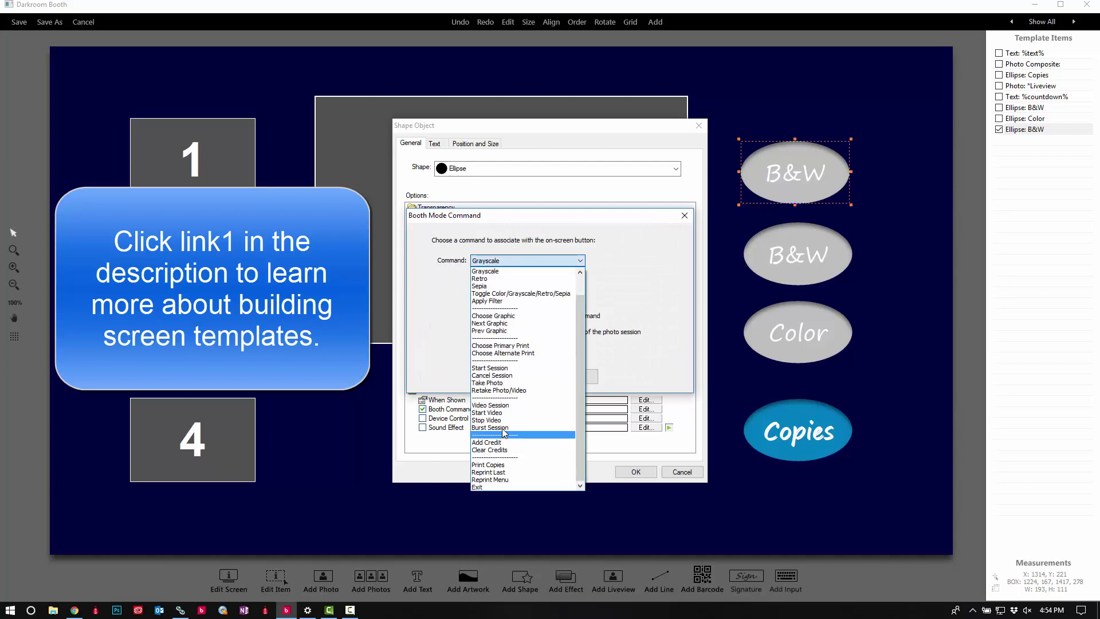
{"action": "left_click", "coordinate": [482, 285]}
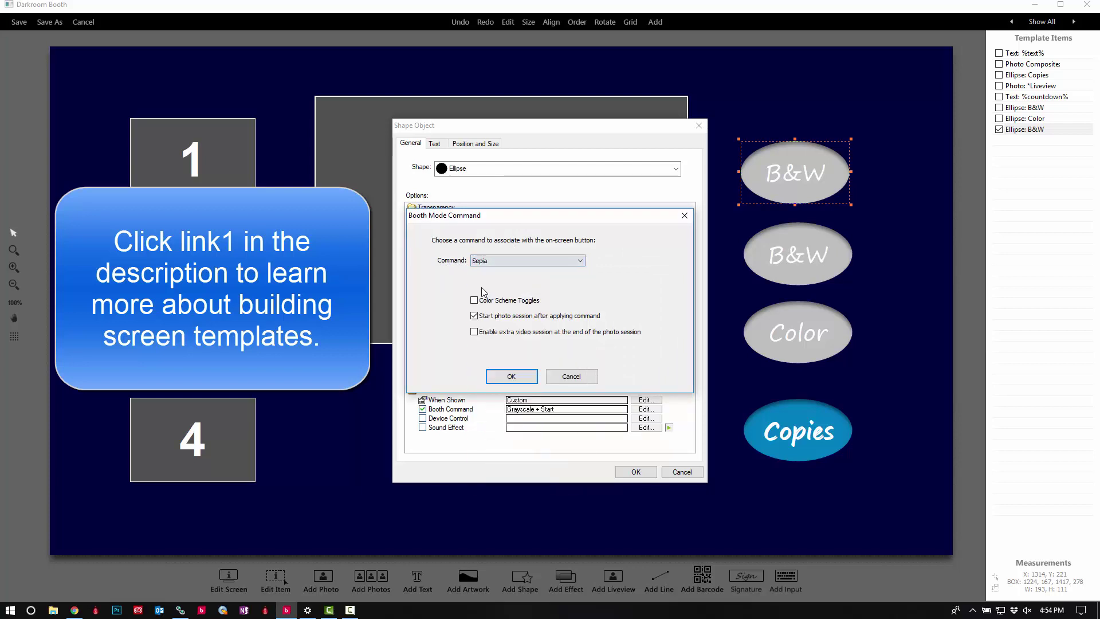
{"action": "left_click", "coordinate": [511, 377]}
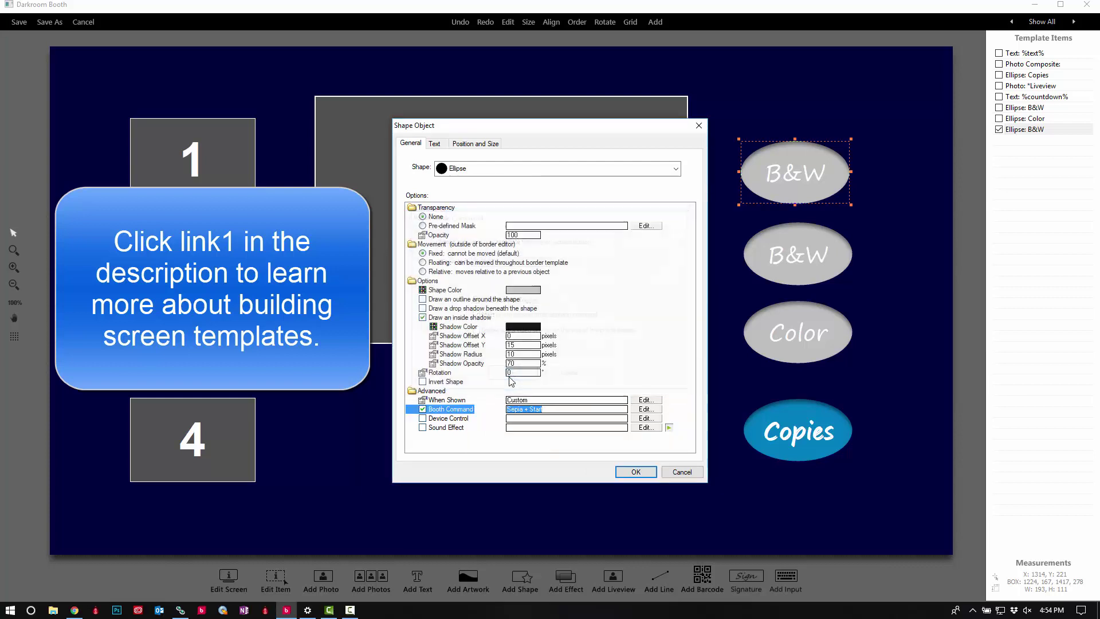
{"action": "left_click", "coordinate": [434, 144]}
{"action": "type", "text": "Sepia"}
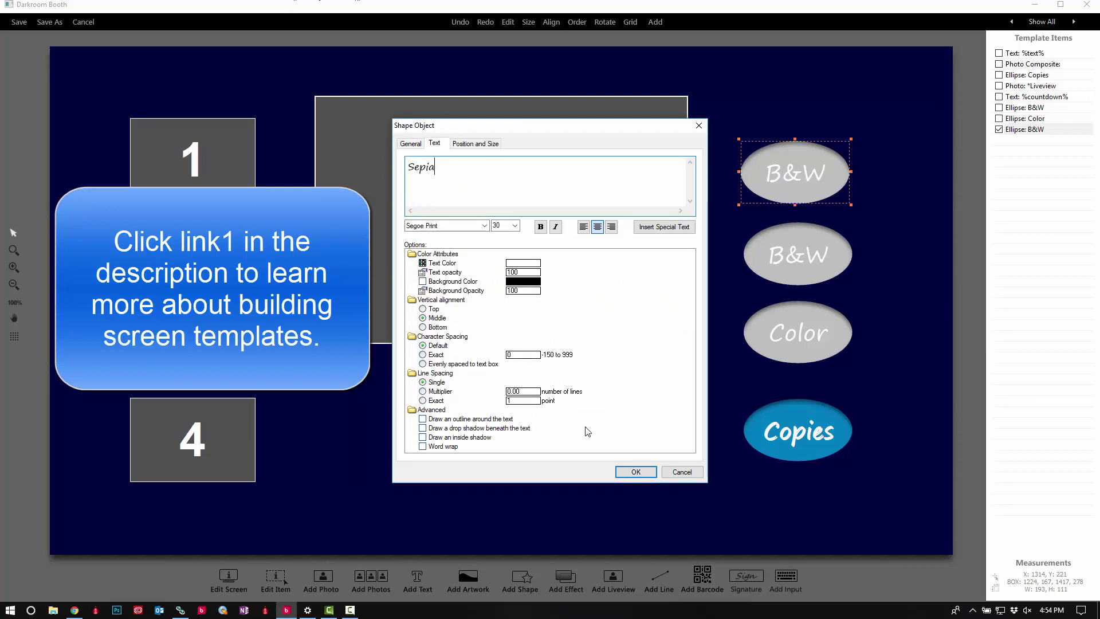
{"action": "left_click", "coordinate": [634, 471]}
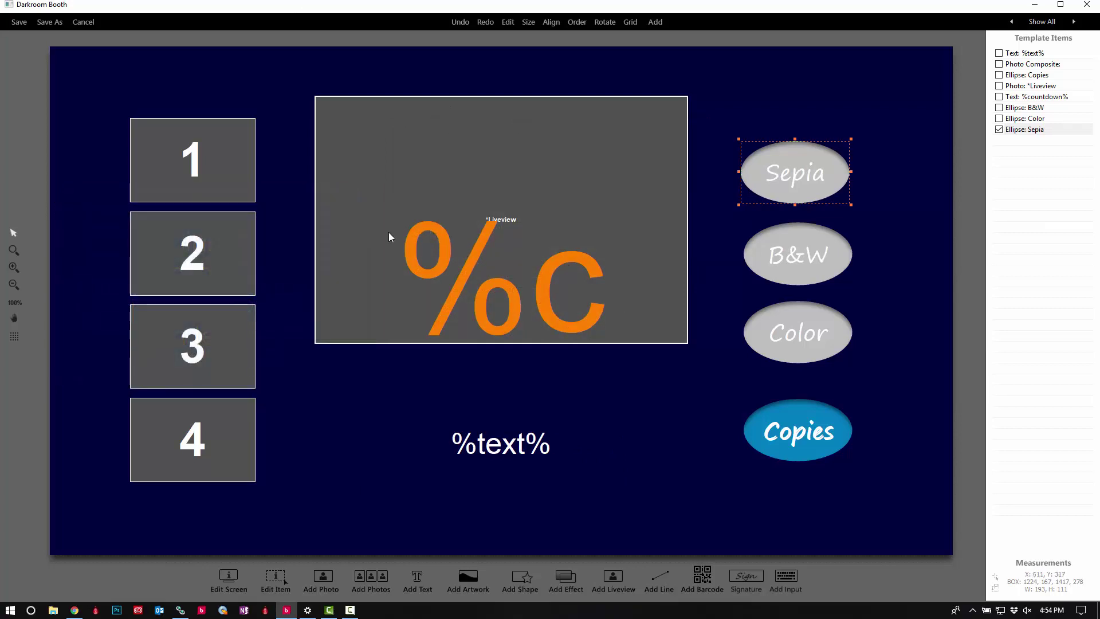
{"action": "left_click", "coordinate": [208, 363]}
Set the screen's photo preview composite to 3 rows
{"action": "double_click", "coordinate": [207, 363]}
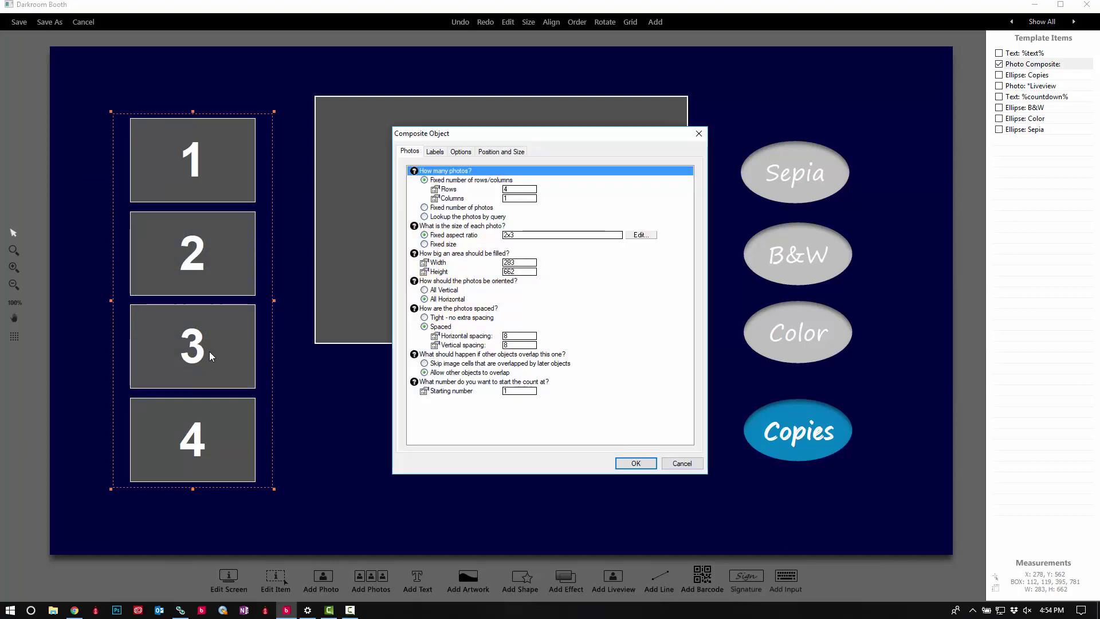
{"action": "double_click", "coordinate": [528, 190]}
{"action": "type", "text": "3"}
{"action": "left_click", "coordinate": [635, 463]}
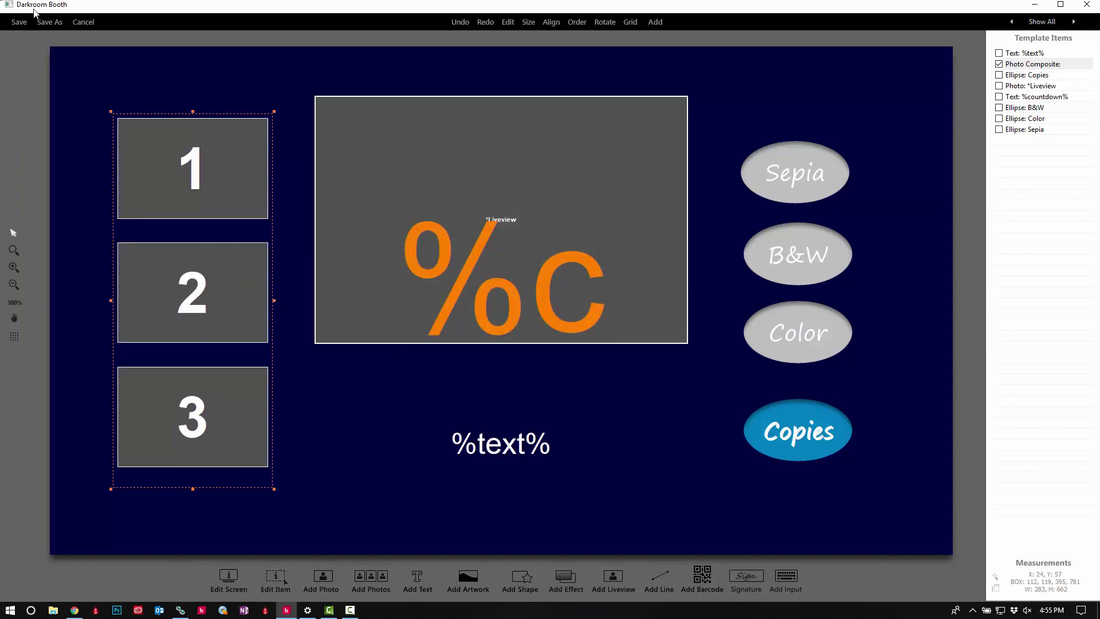
Change the screen background to tan using a brown hue lightened to Lum 160
{"action": "left_click", "coordinate": [241, 593]}
{"action": "left_click", "coordinate": [599, 370]}
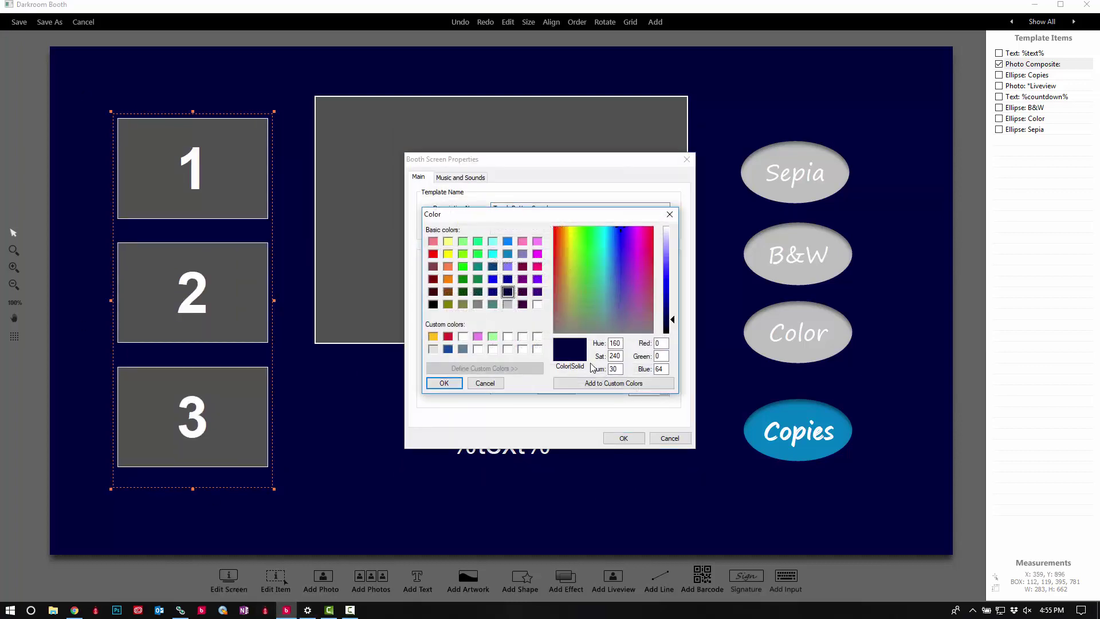
{"action": "left_click", "coordinate": [564, 281]}
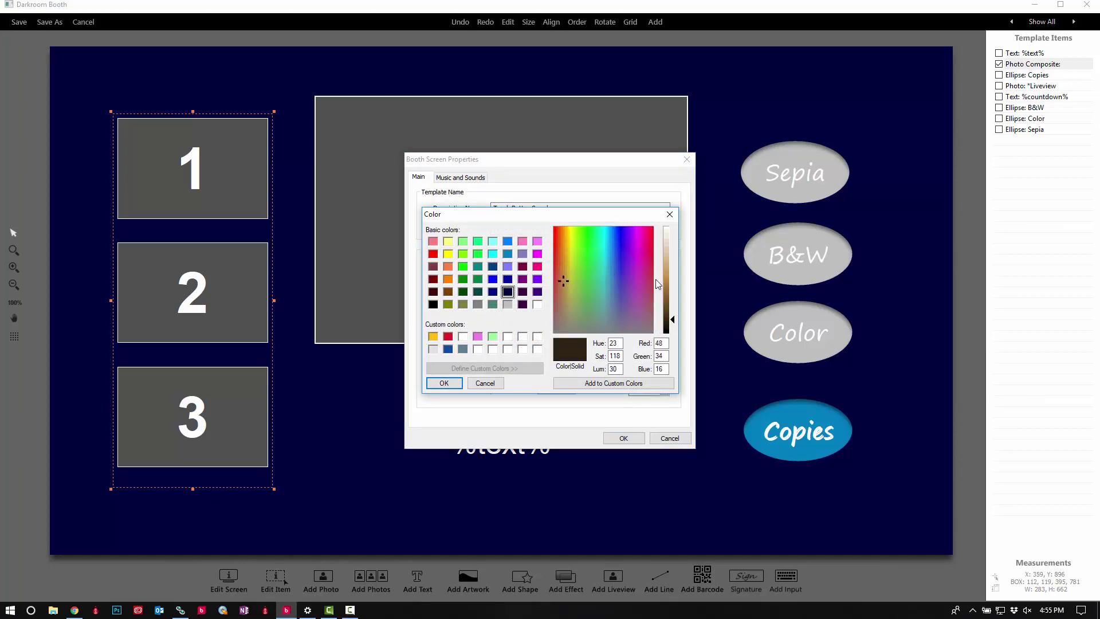
{"action": "left_click", "coordinate": [665, 262]}
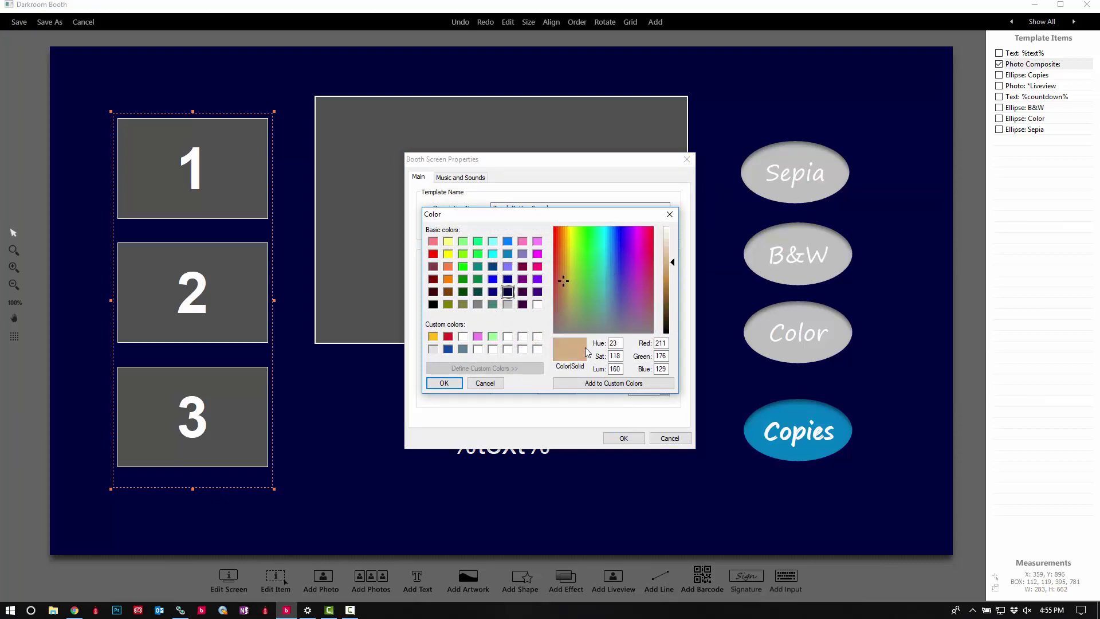
{"action": "left_click", "coordinate": [445, 383]}
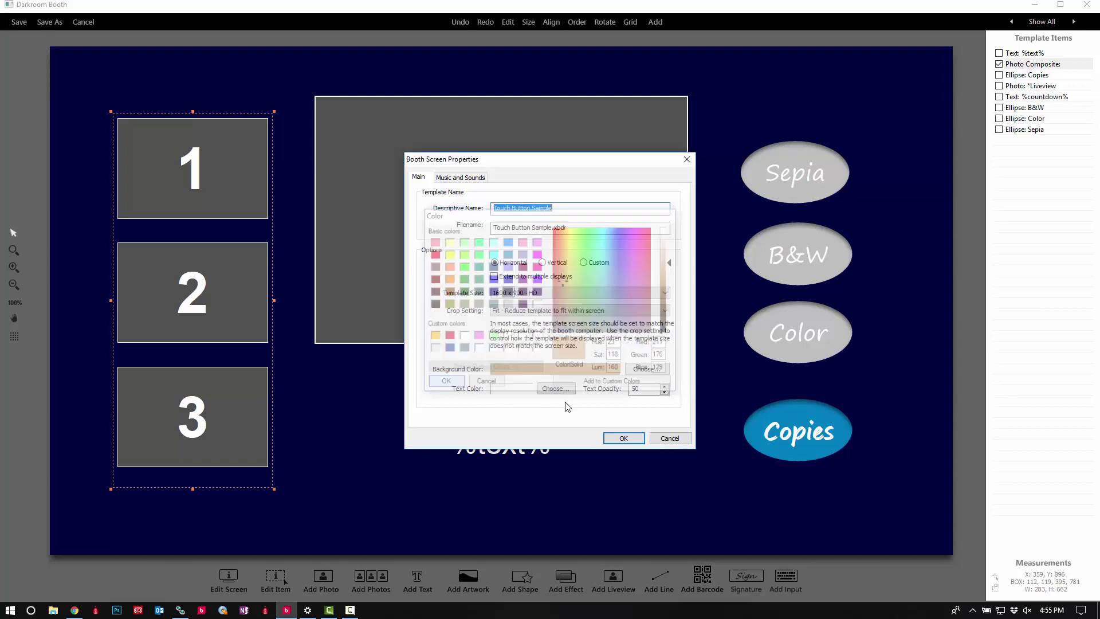
{"action": "left_click", "coordinate": [623, 438]}
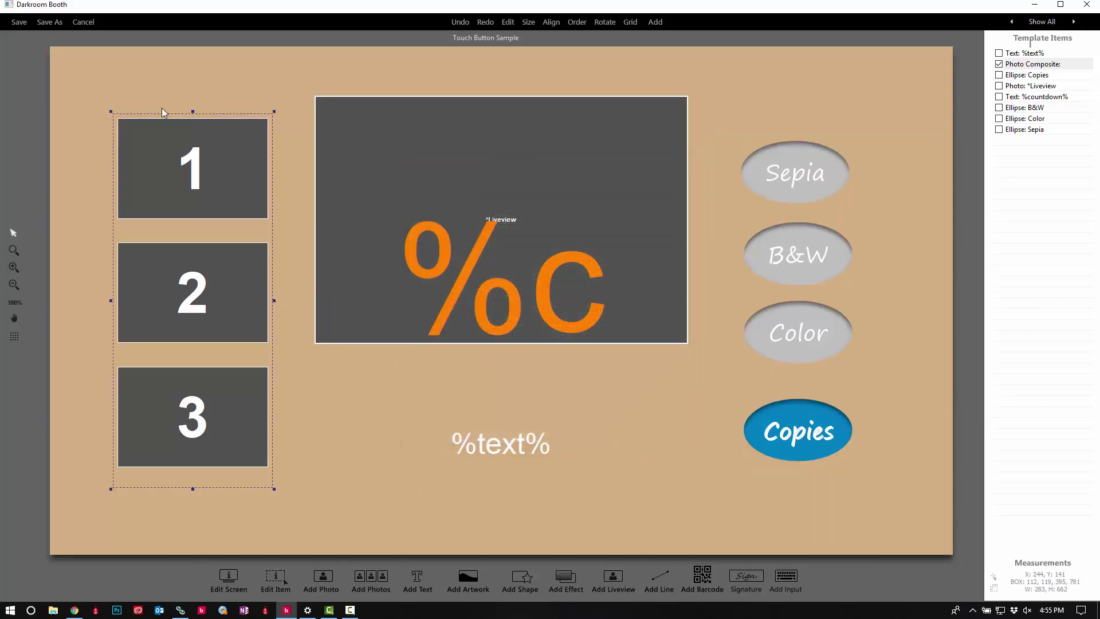
{"action": "left_click", "coordinate": [48, 23]}
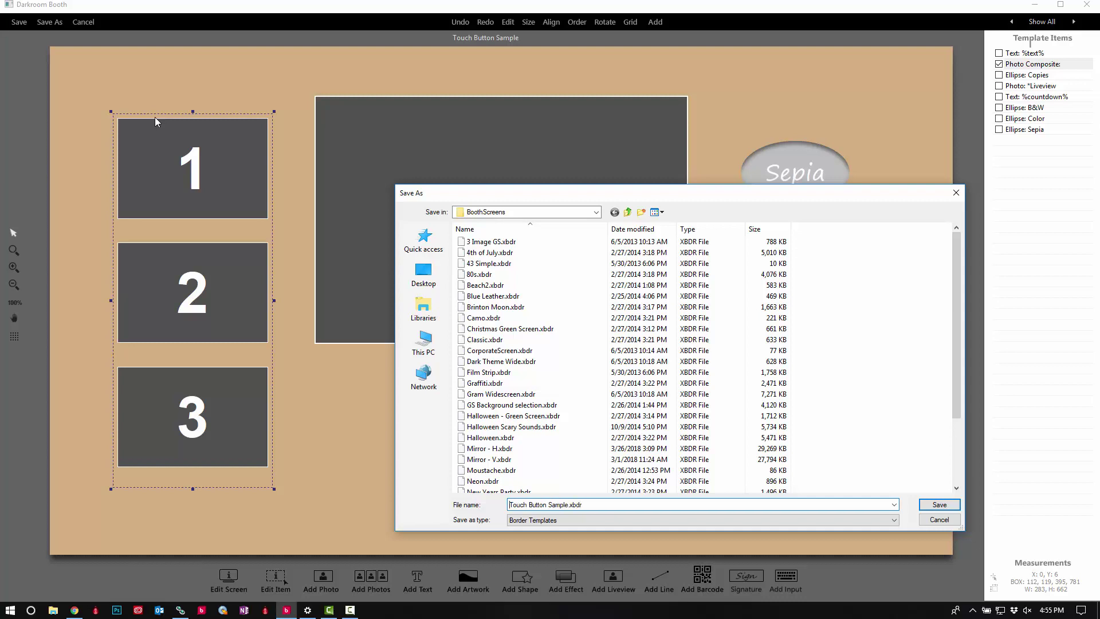
Save the tan template under the new name '1Touch Button Sample.xbdr'
{"action": "type", "text": "1"}
{"action": "left_click", "coordinate": [937, 507]}
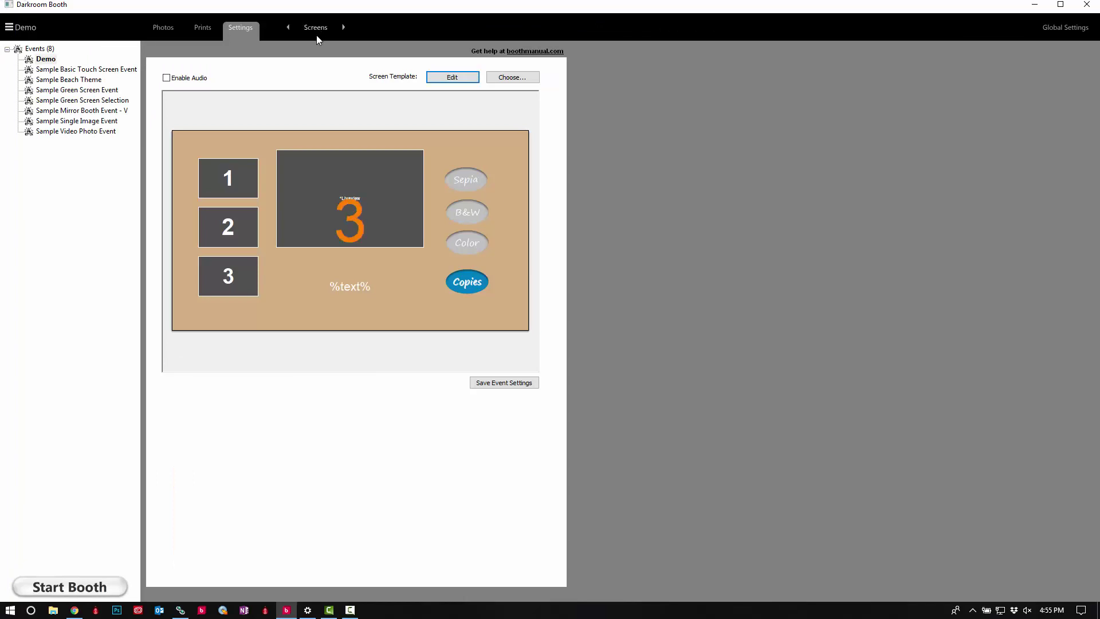
Switch to the Demo event's Camera settings and refresh detection to pick up the Canon EOS 6D
{"action": "left_click", "coordinate": [316, 33]}
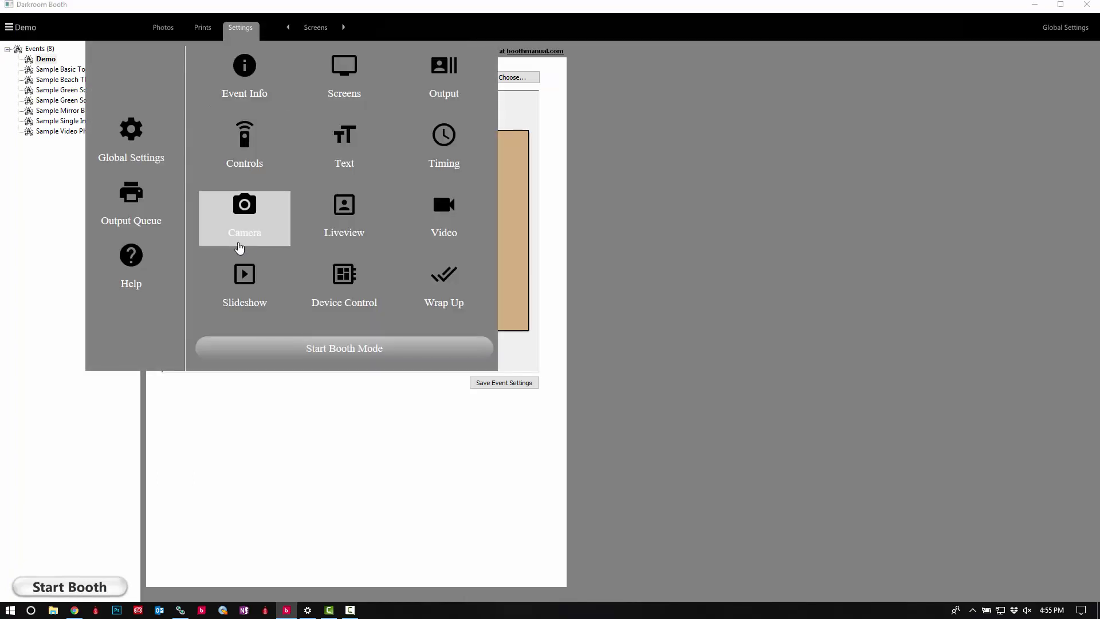
{"action": "left_click", "coordinate": [243, 232]}
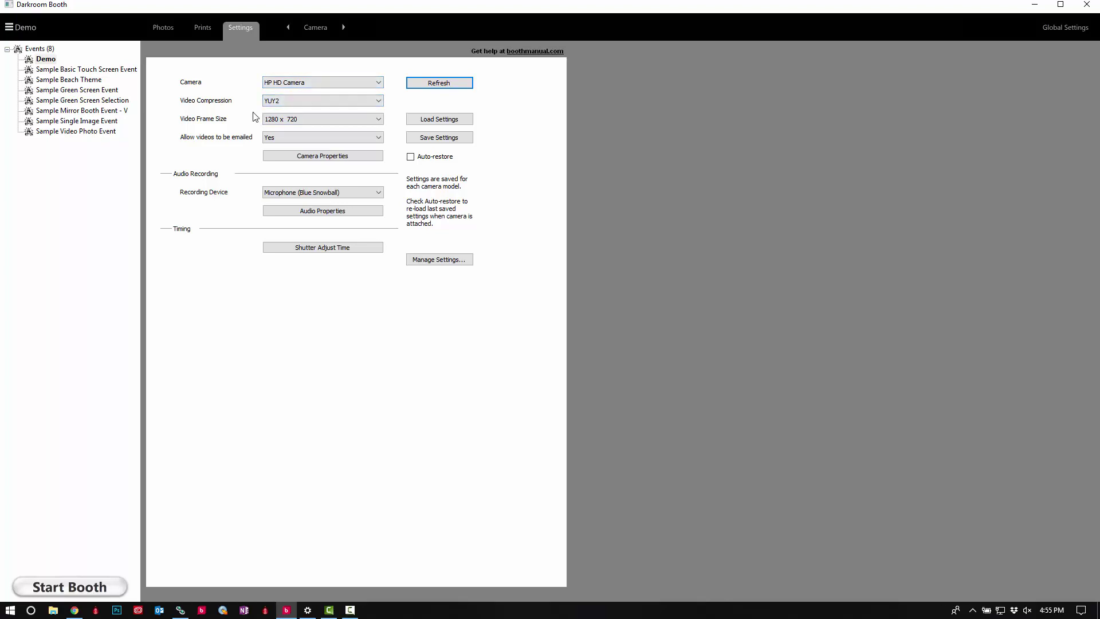
{"action": "left_click", "coordinate": [449, 85]}
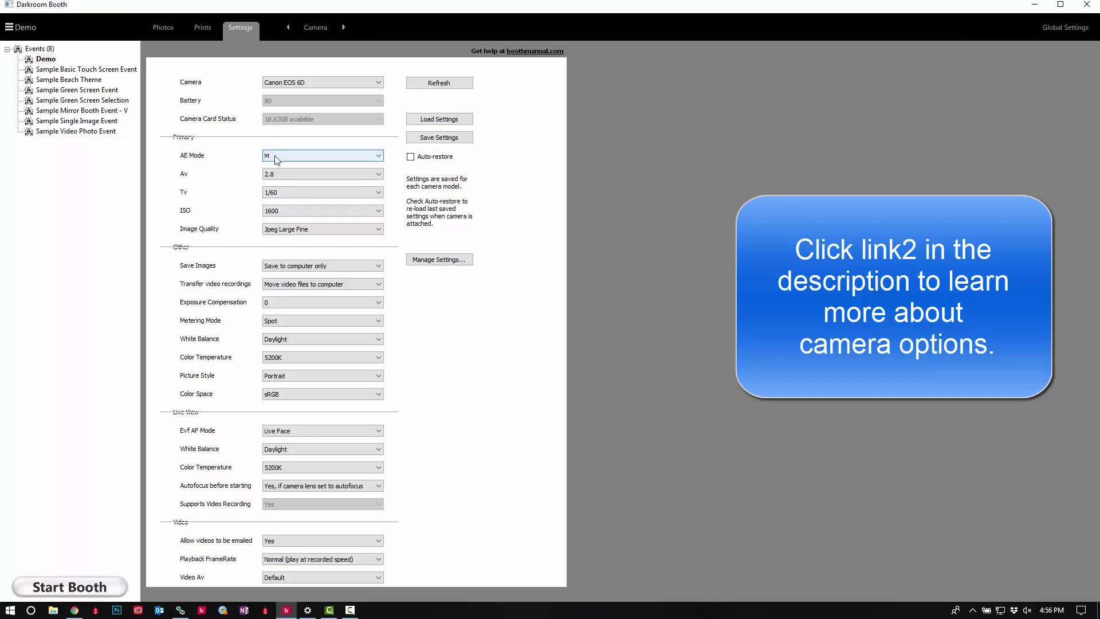
Move to the Liveview settings and briefly run, then stop, a live preview test
{"action": "left_click", "coordinate": [343, 27]}
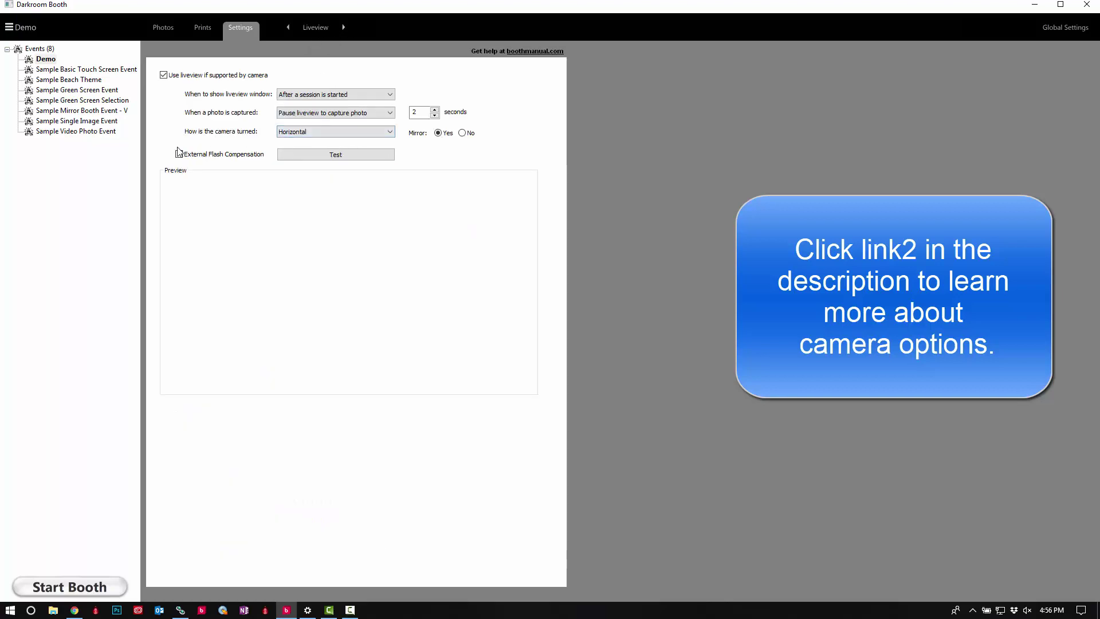
{"action": "left_click", "coordinate": [332, 154]}
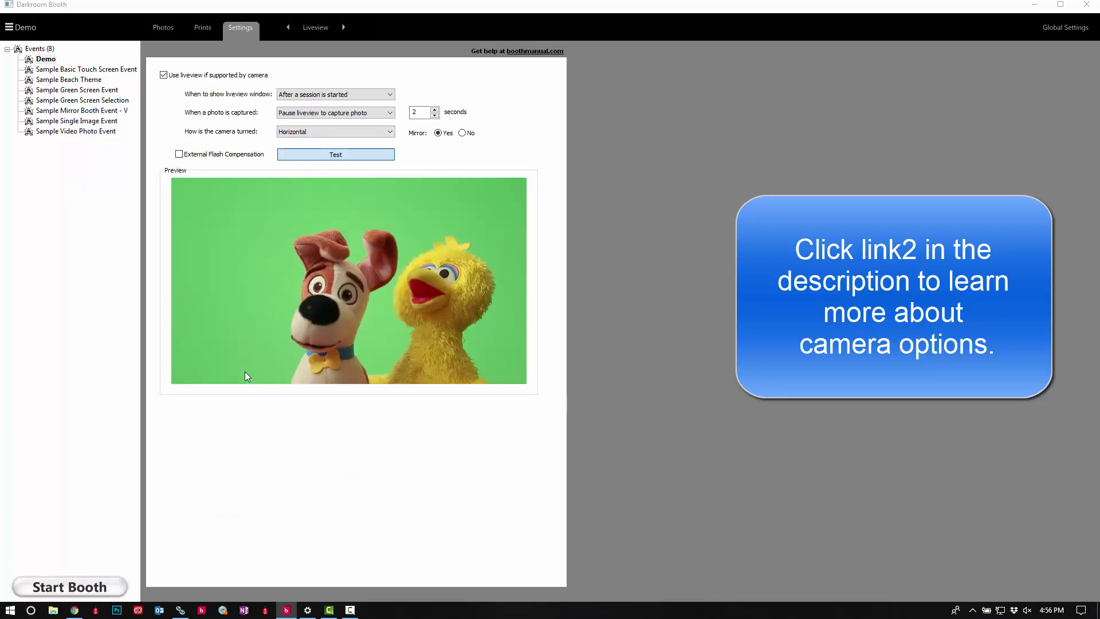
{"action": "left_click", "coordinate": [324, 164]}
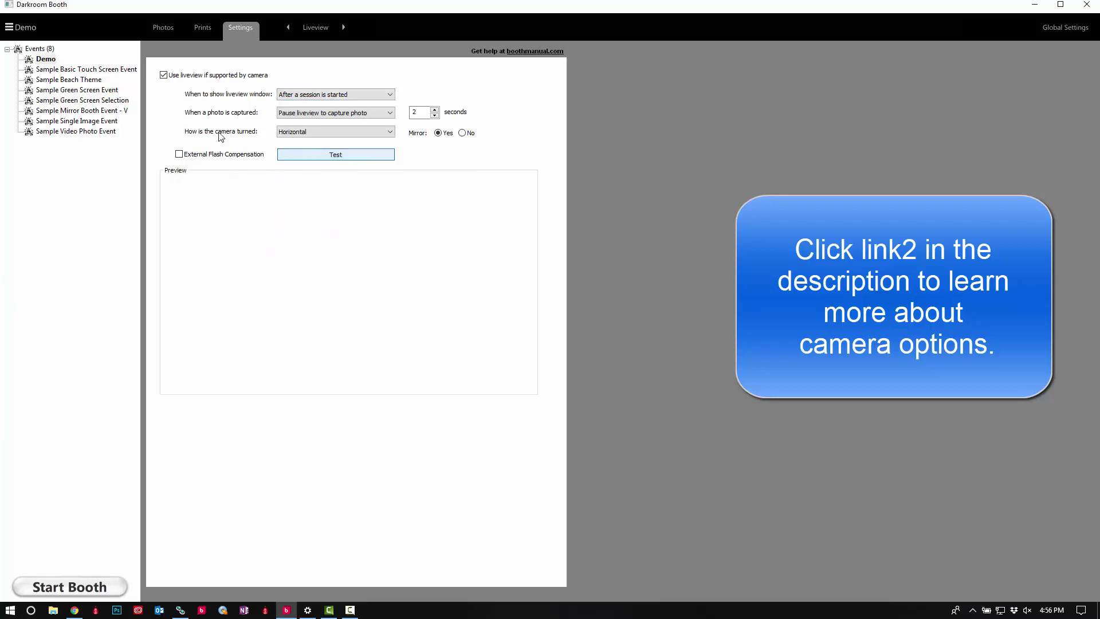
Go to Global Settings' Printer Options and bring up the Add Printer model list
{"action": "left_click", "coordinate": [1076, 29]}
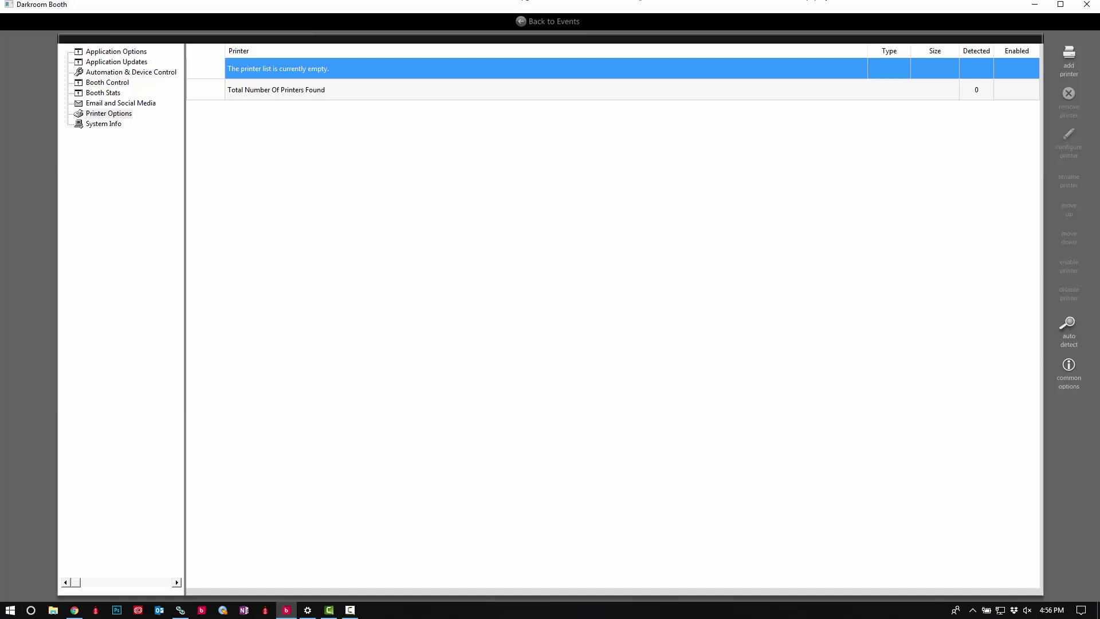
{"action": "left_click", "coordinate": [1069, 57]}
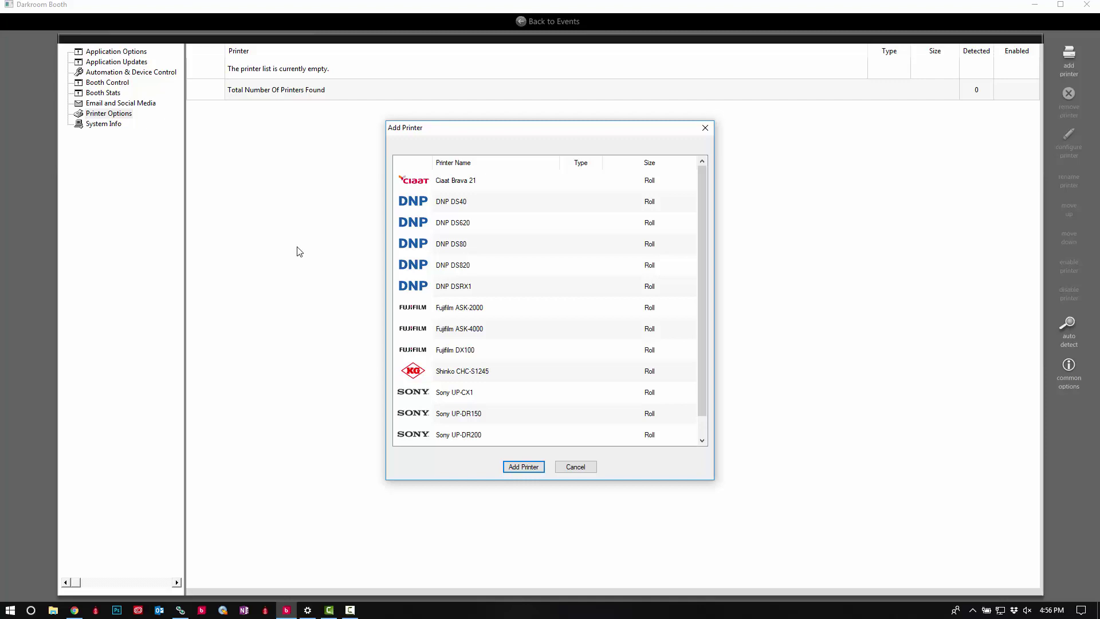
Add the DNP DS40 printer, refreshing its list to confirm it is detected and Ready
{"action": "left_click", "coordinate": [449, 204]}
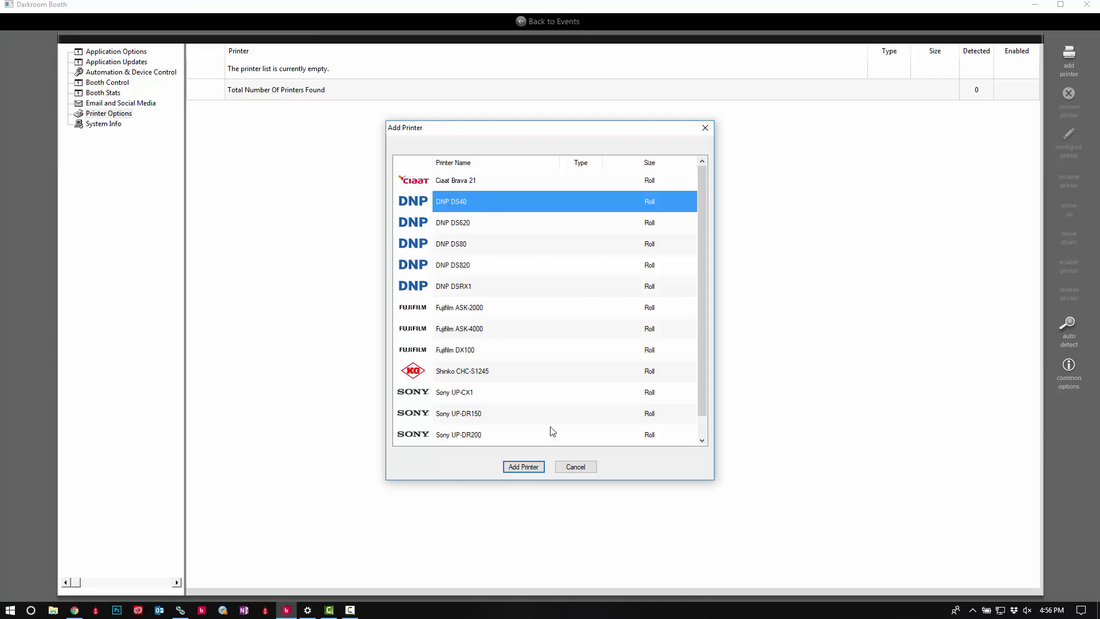
{"action": "left_click", "coordinate": [523, 467]}
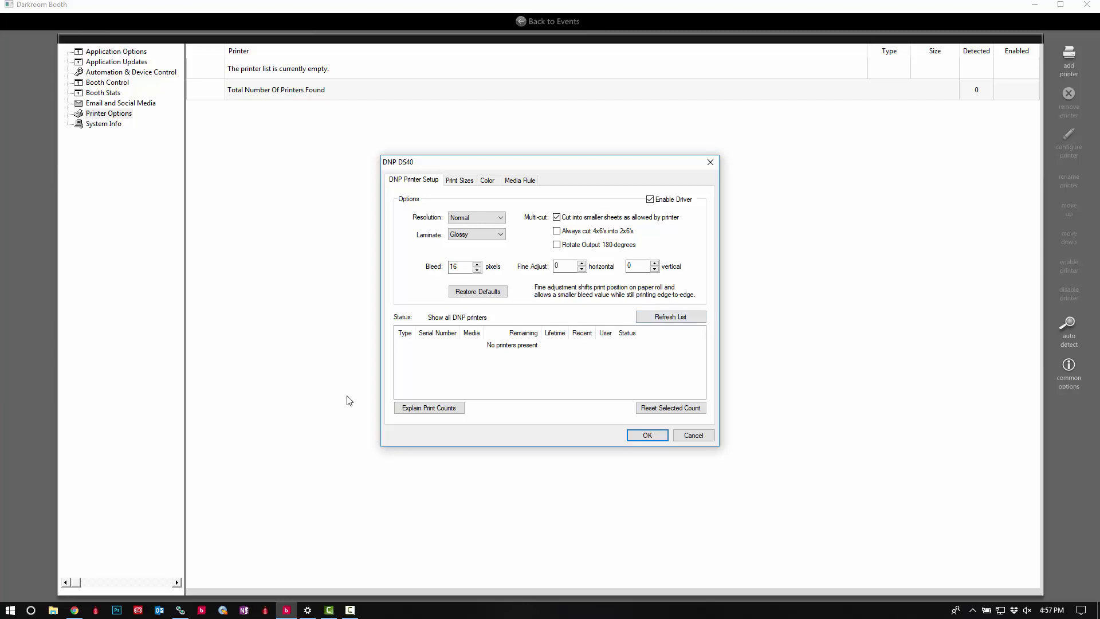
{"action": "left_click", "coordinate": [704, 321]}
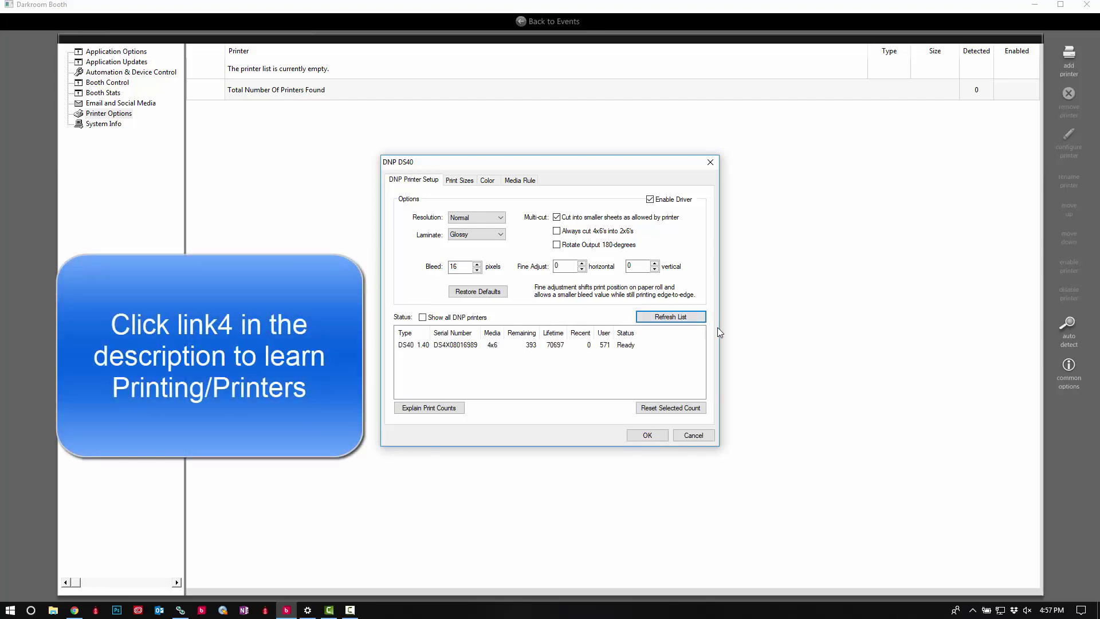
{"action": "key", "text": "Tab"}
{"action": "key", "text": "Return"}
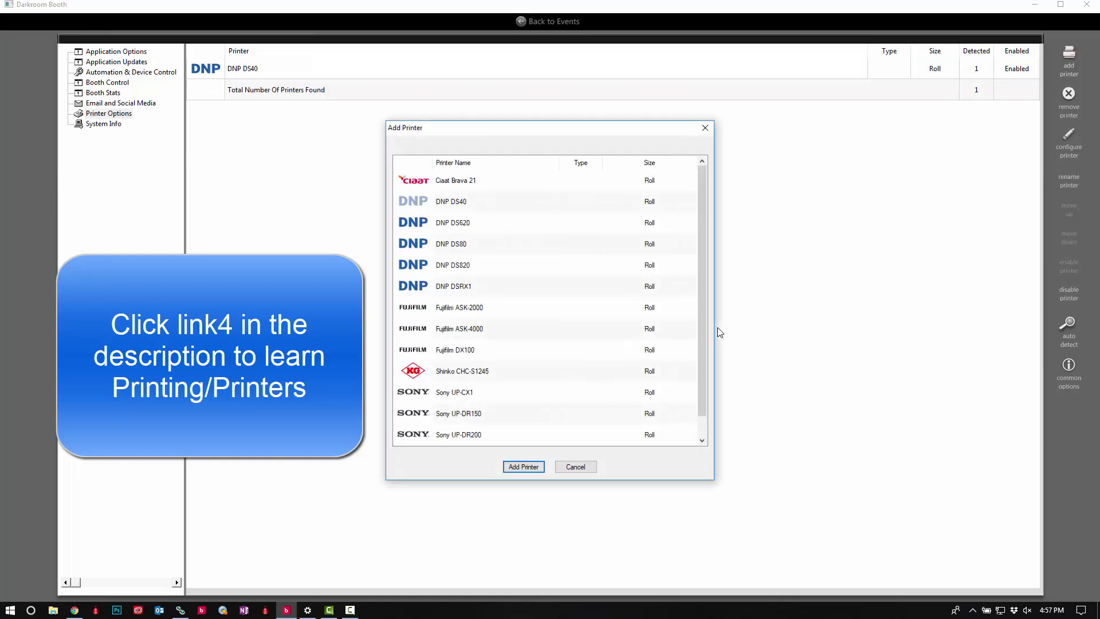
Select Windows Printer but cancel out, closing Add Printer with only the DNP DS40 kept
{"action": "scroll", "coordinate": [719, 332], "scroll_direction": "down", "scroll_amount": 2}
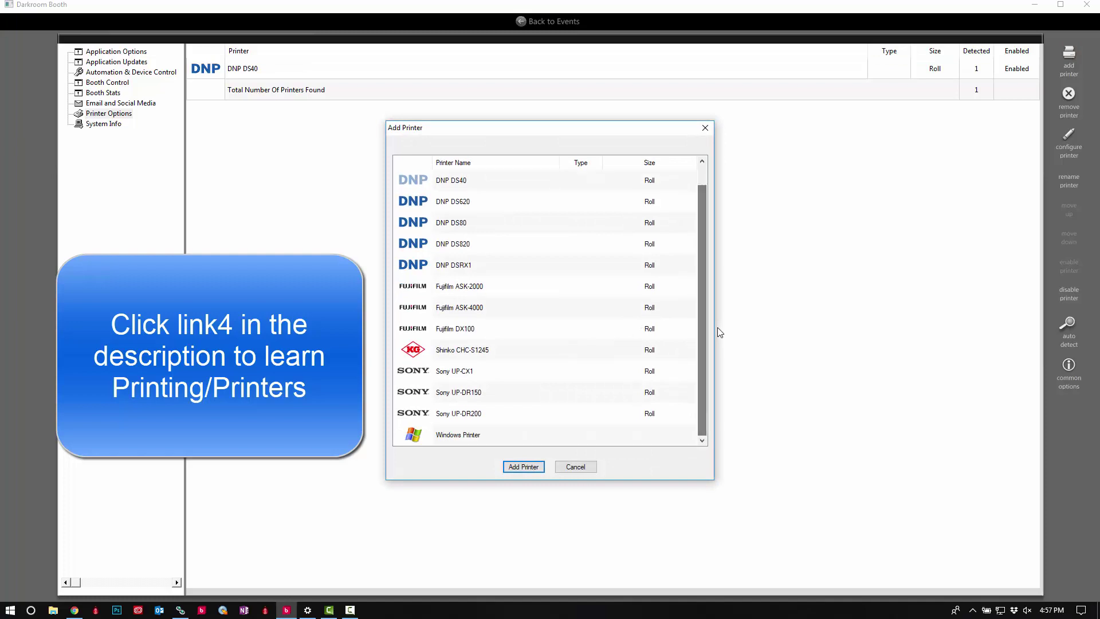
{"action": "key", "text": "End"}
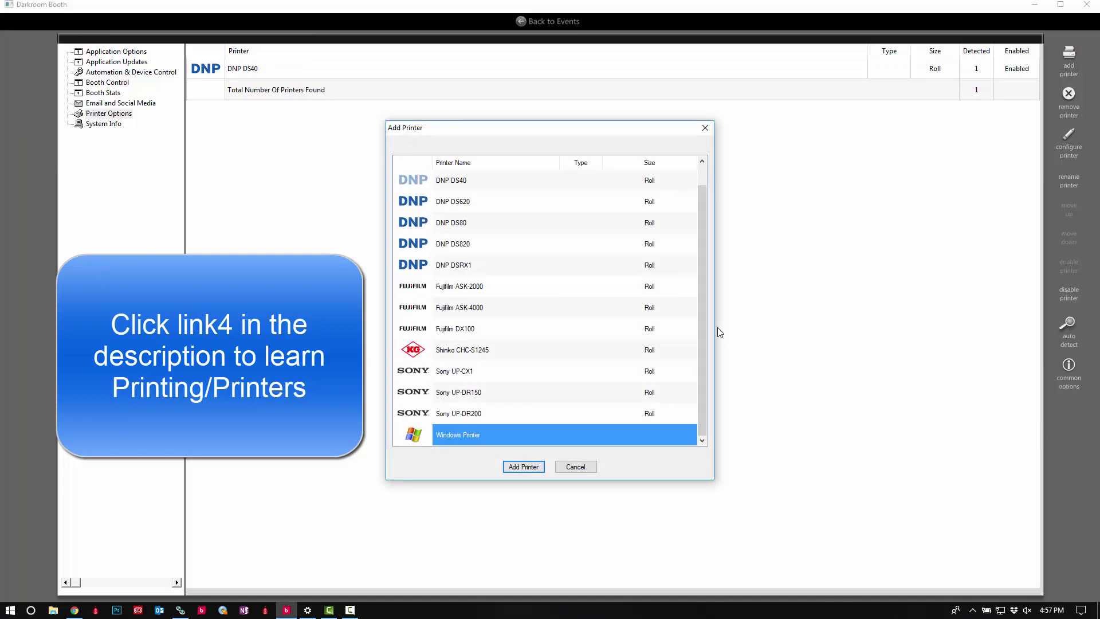
{"action": "key", "text": "Tab"}
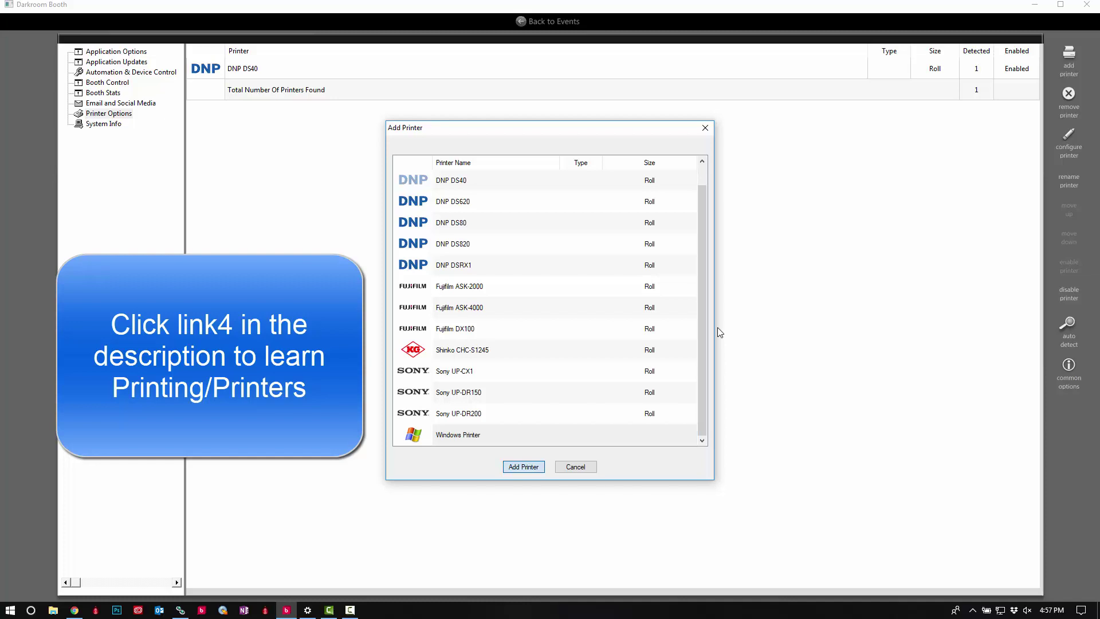
{"action": "key", "text": "Return"}
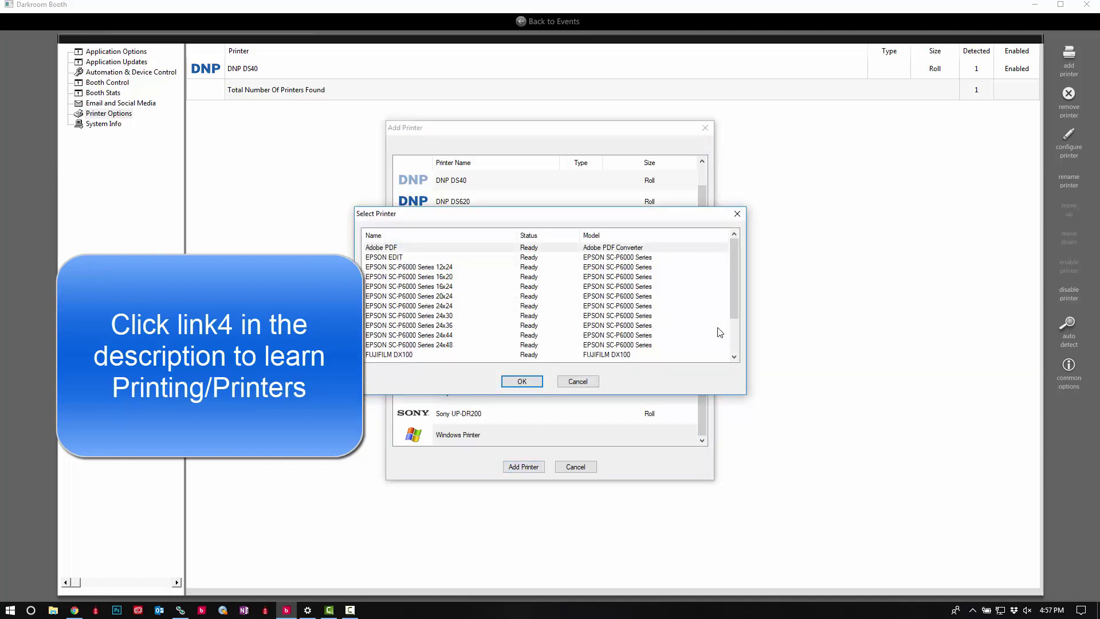
{"action": "key", "text": "Tab"}
{"action": "key", "text": "Return"}
{"action": "key", "text": "Tab"}
{"action": "key", "text": "Return"}
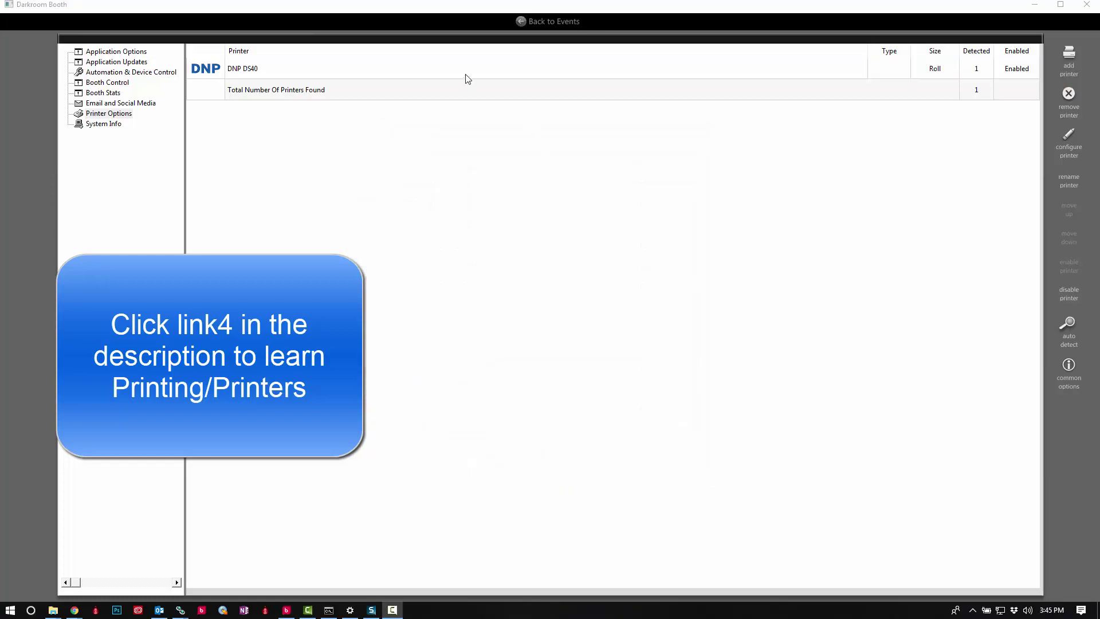